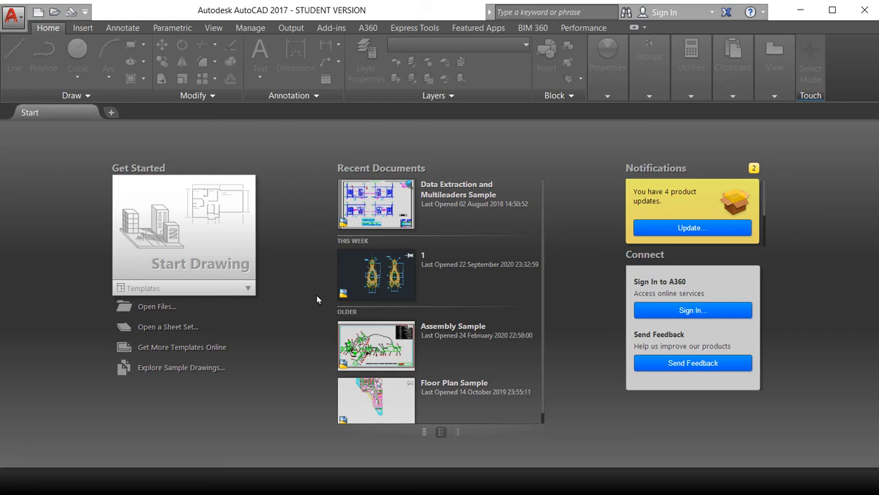
Start a new drawing and draw a Center, Radius circle centred at 15,15 with radius 5.
{"action": "left_click", "coordinate": [176, 241]}
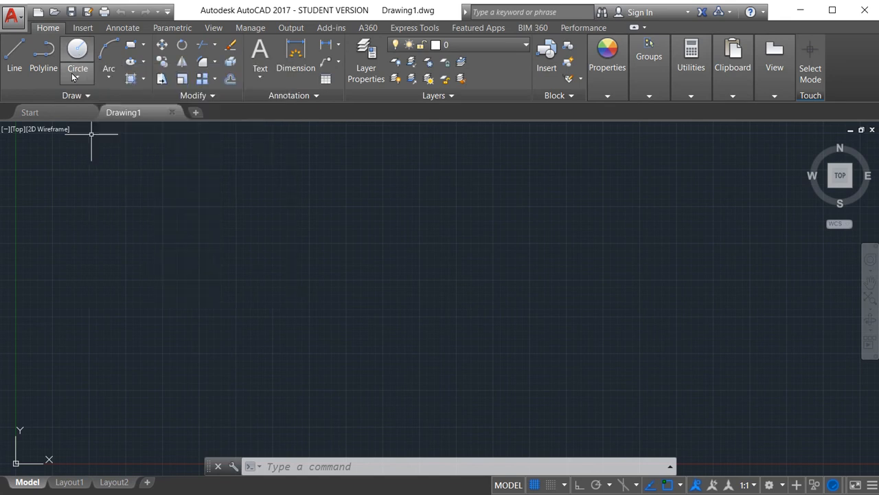
{"action": "left_click", "coordinate": [72, 74]}
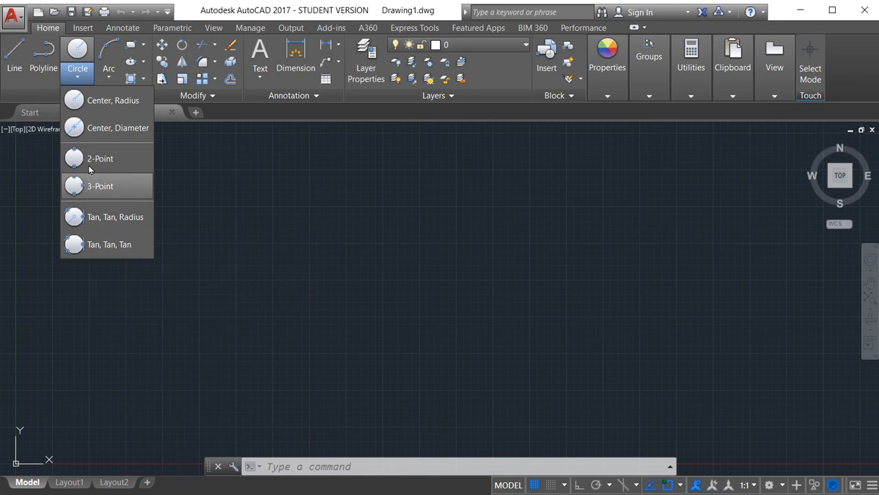
{"action": "left_click", "coordinate": [99, 105]}
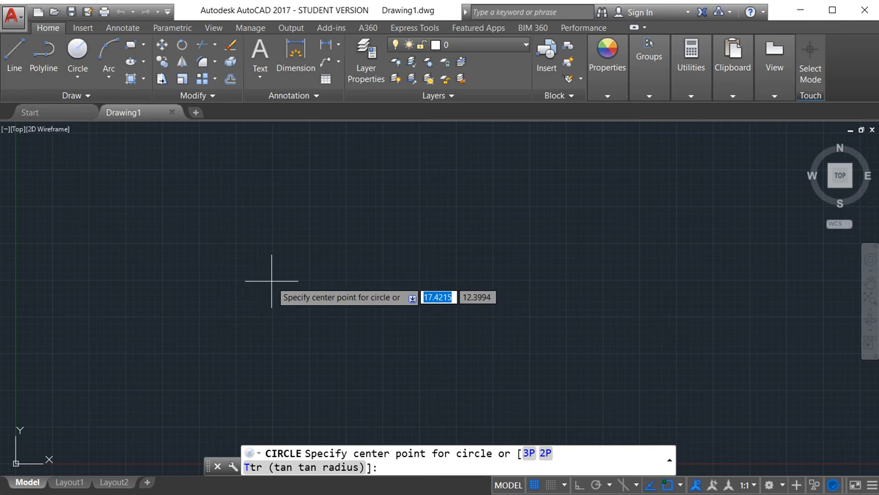
{"action": "type", "text": "15"}
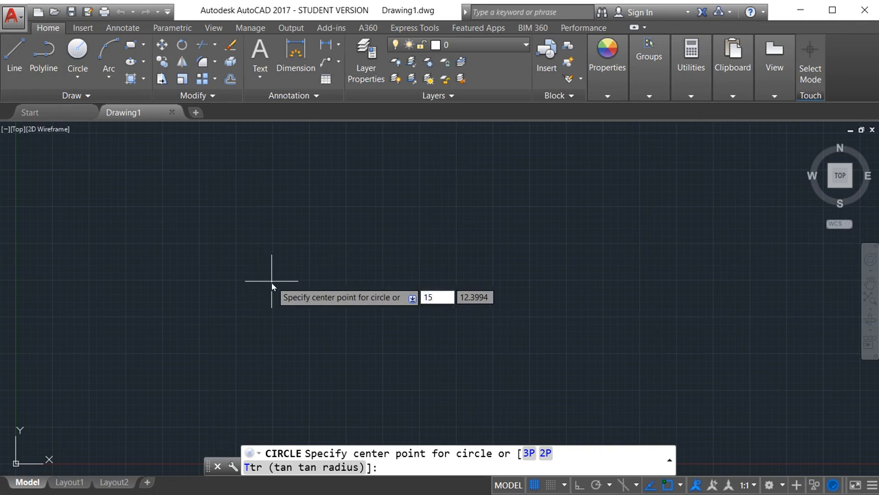
{"action": "key", "text": "Tab"}
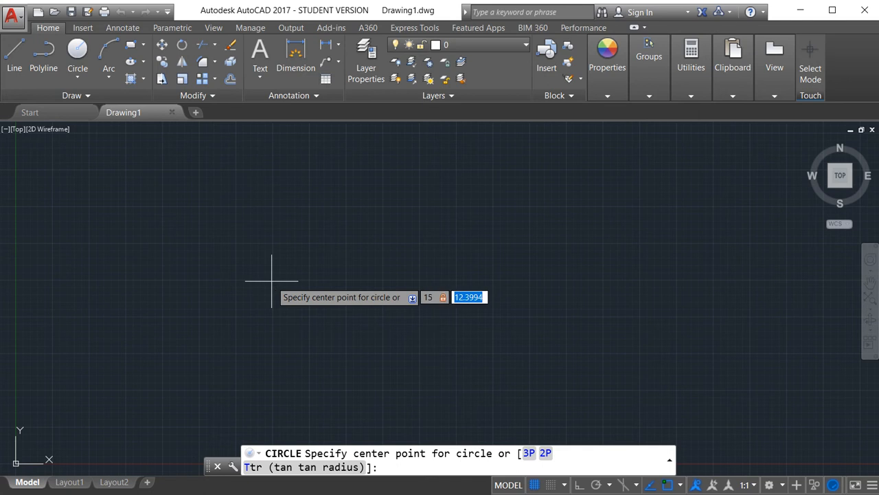
{"action": "type", "text": "15"}
{"action": "key", "text": "Return"}
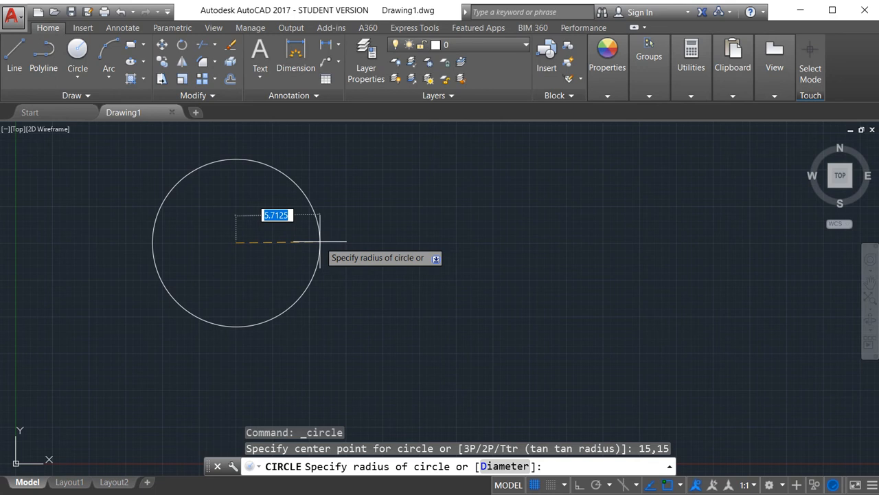
{"action": "type", "text": "5"}
{"action": "key", "text": "Return"}
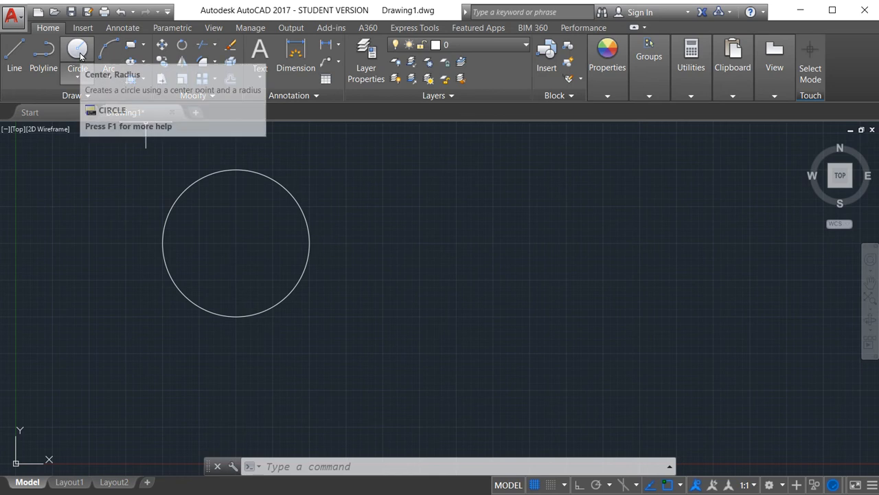
Turn grid snap on and draw a Center, Radius circle of radius 4 centred at about 27.5,12.5, beside the first circle.
{"action": "left_click", "coordinate": [77, 77]}
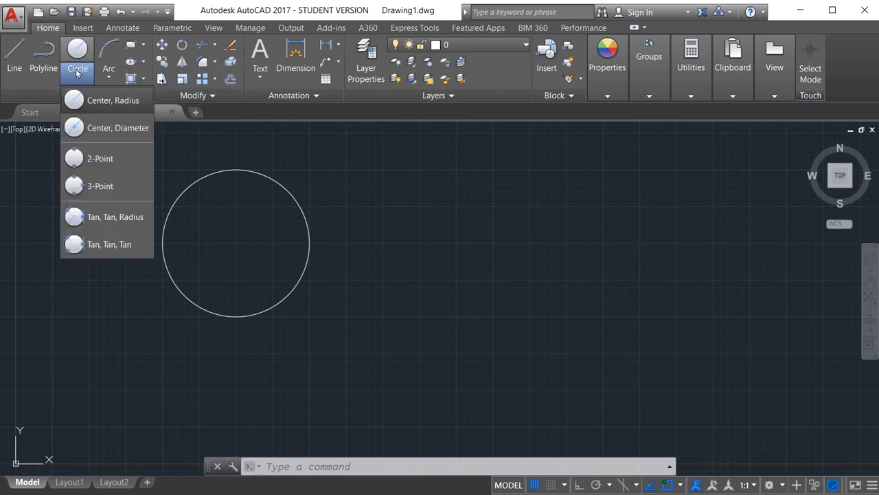
{"action": "left_click", "coordinate": [105, 101]}
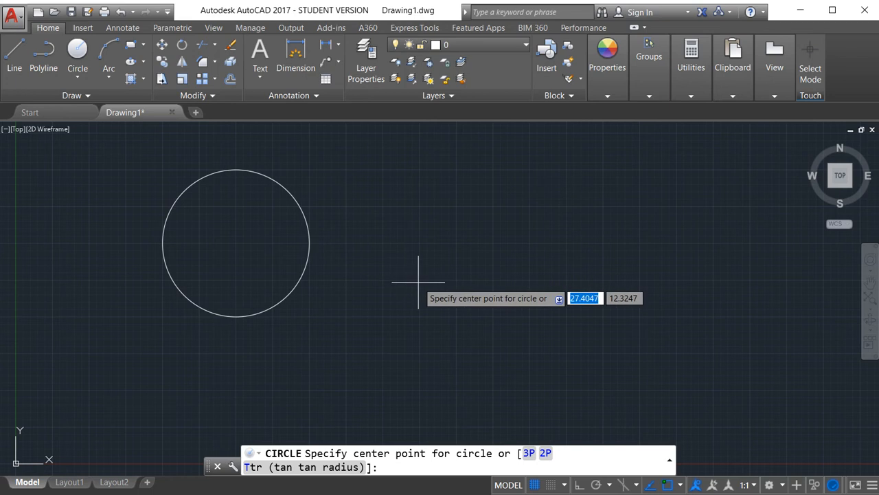
{"action": "left_click", "coordinate": [551, 485]}
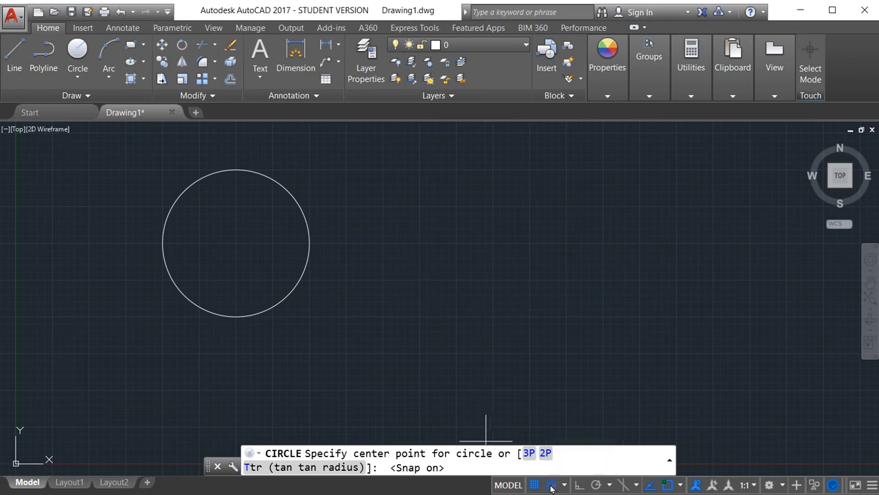
{"action": "left_click", "coordinate": [420, 279]}
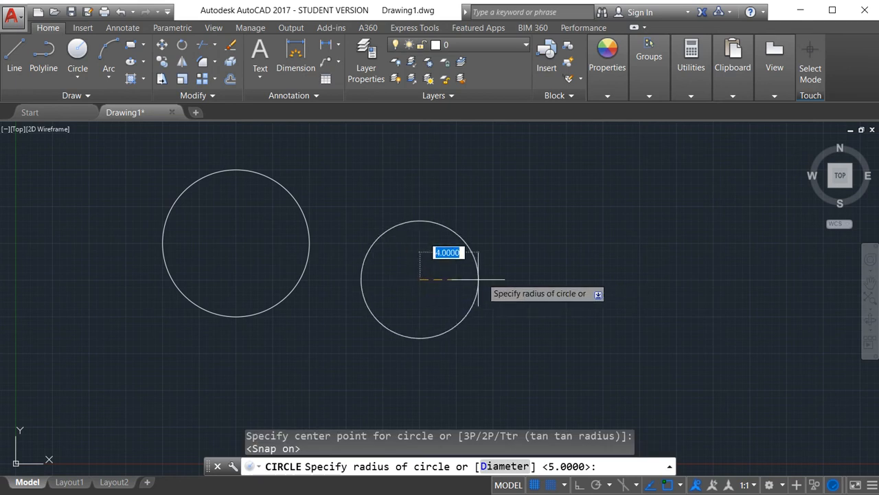
{"action": "type", "text": "4"}
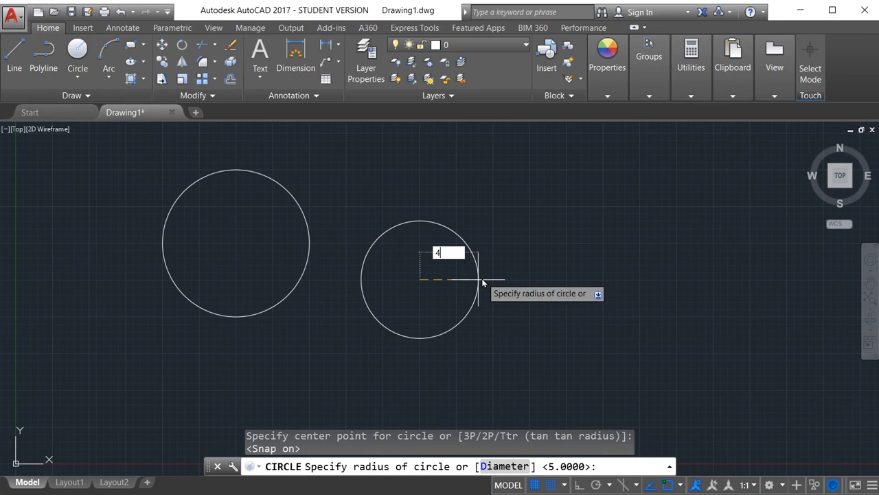
{"action": "key", "text": "Return"}
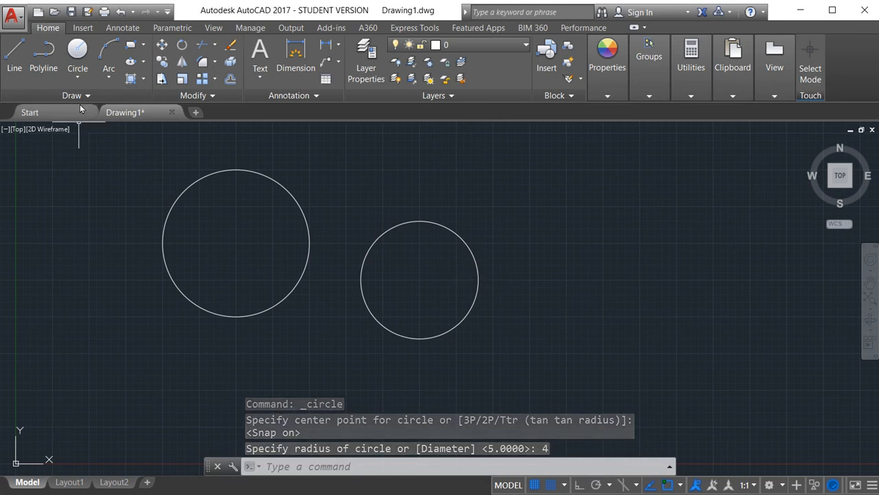
{"action": "left_click", "coordinate": [79, 78]}
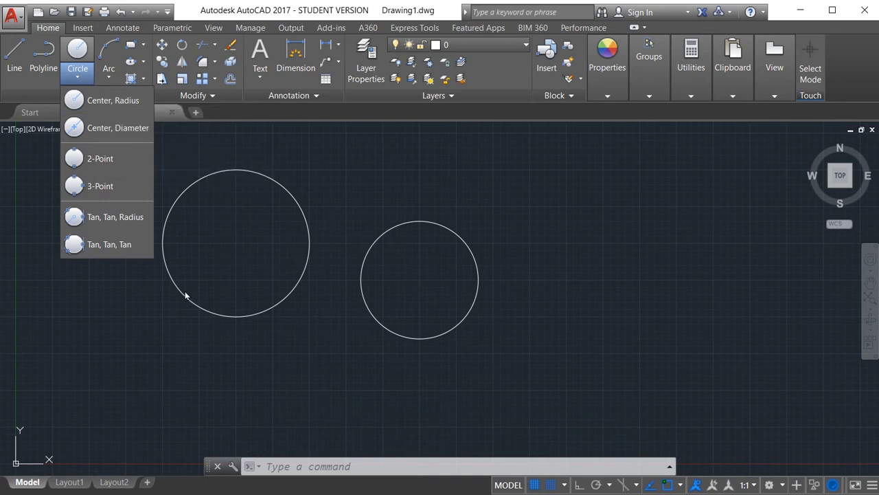
{"action": "left_click", "coordinate": [90, 323]}
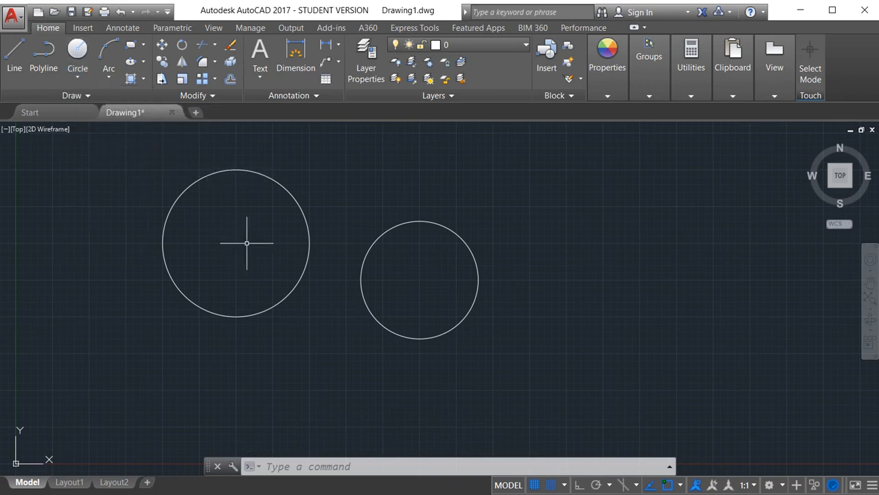
{"action": "key", "text": "Escape"}
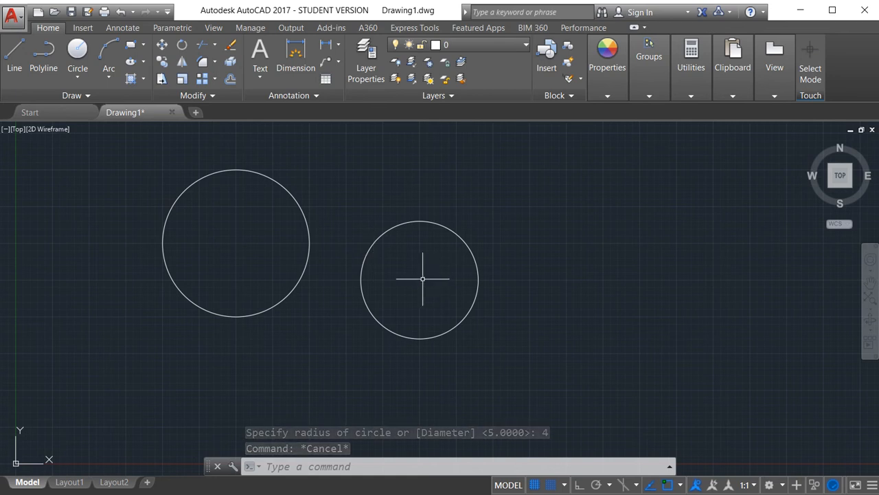
Measure the radius of the first circle and of the smaller circle beside it, and end the measurement.
{"action": "left_click", "coordinate": [691, 96]}
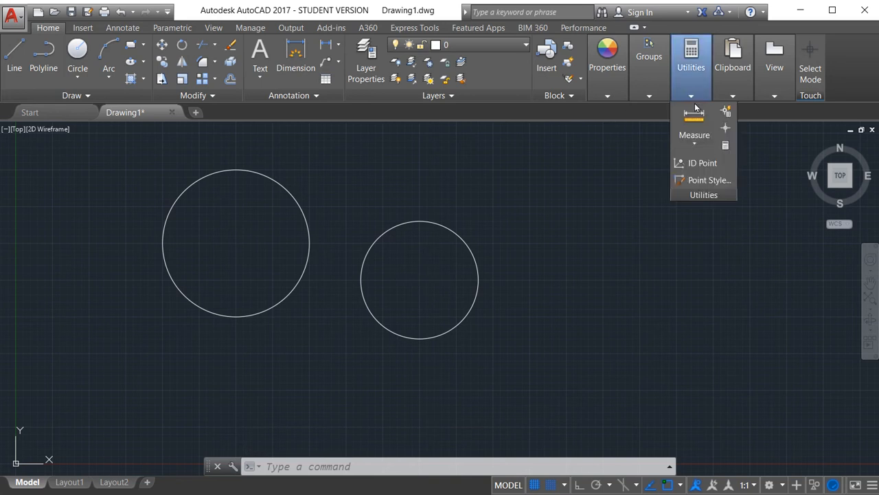
{"action": "left_click", "coordinate": [698, 141]}
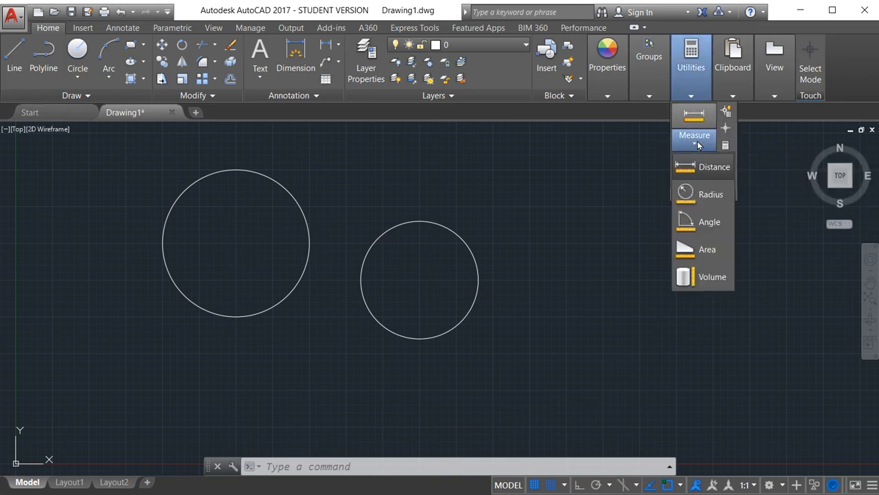
{"action": "left_click", "coordinate": [711, 195]}
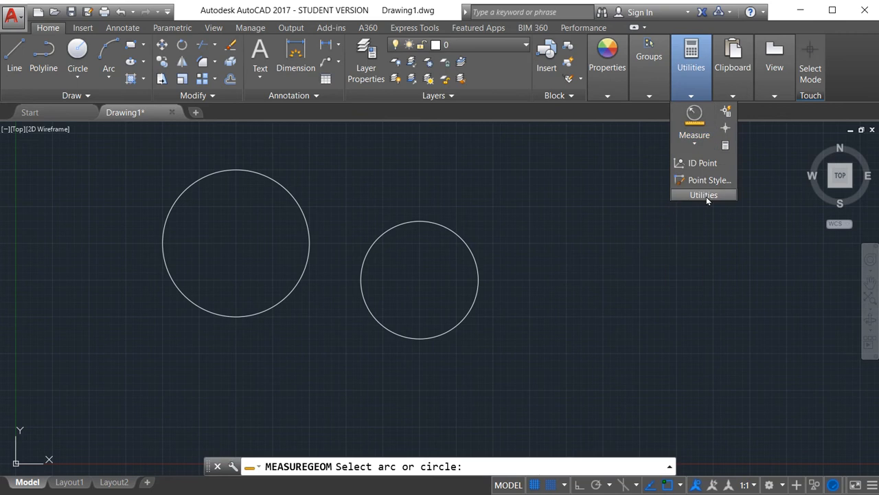
{"action": "left_click", "coordinate": [288, 192]}
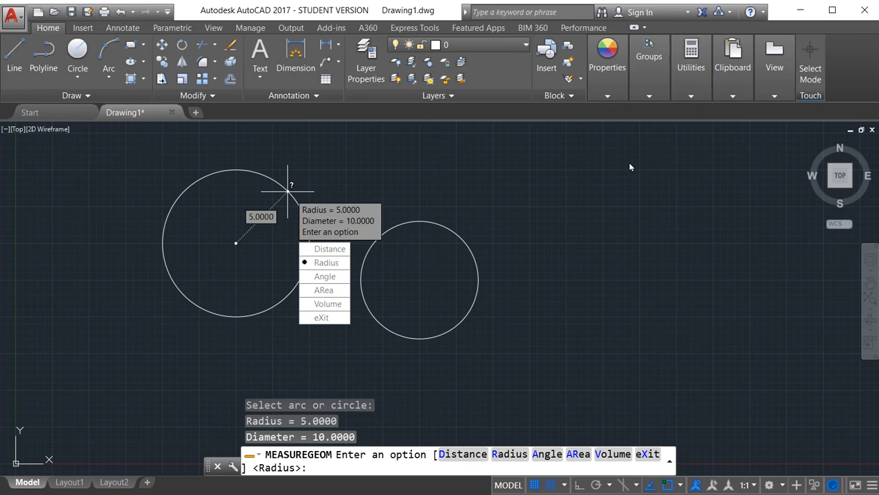
{"action": "key", "text": "Return"}
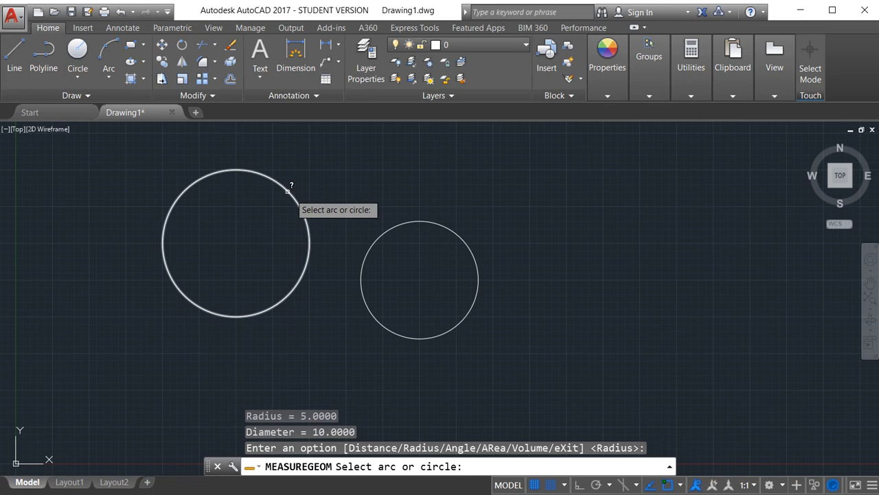
{"action": "left_click", "coordinate": [450, 227]}
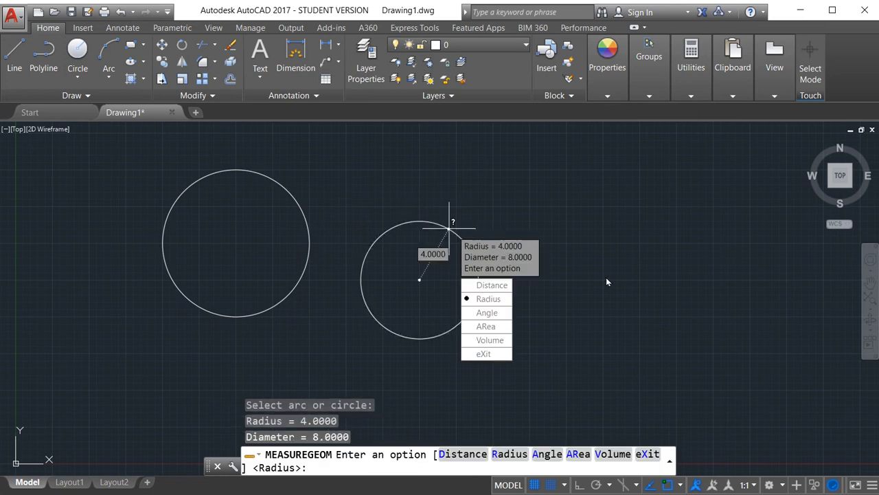
{"action": "left_click", "coordinate": [496, 329]}
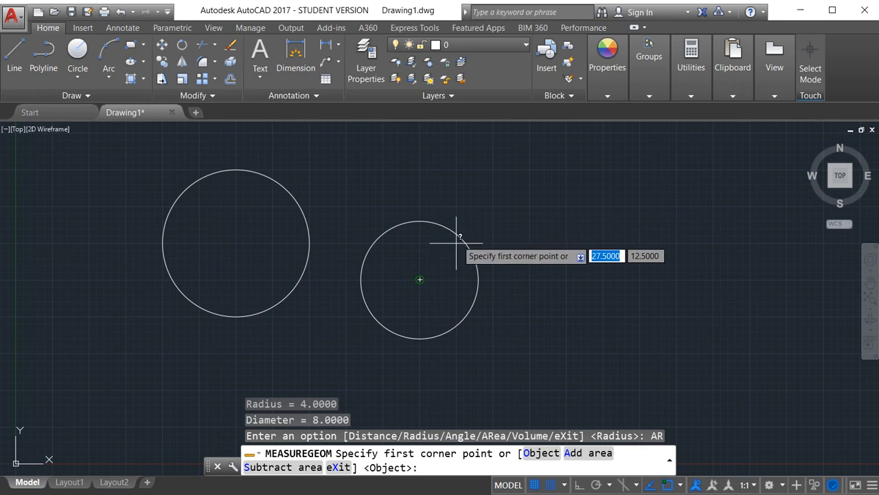
{"action": "key", "text": "Escape"}
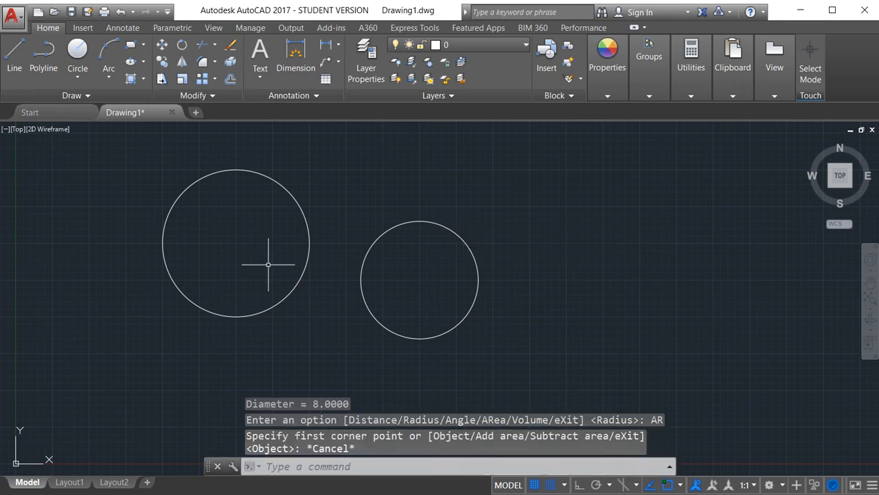
Draw a Center, Diameter circle of diameter 8 directly below the first circle, vertically aligned with its centre.
{"action": "left_click", "coordinate": [78, 81]}
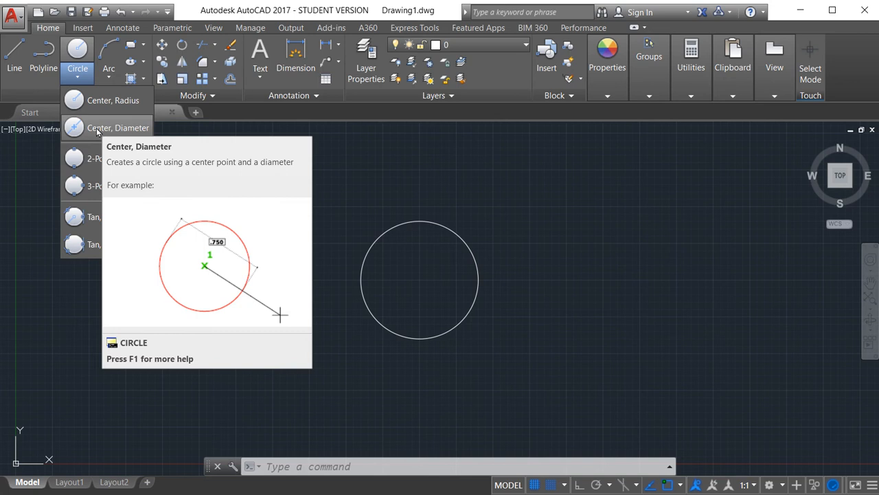
{"action": "left_click", "coordinate": [103, 129]}
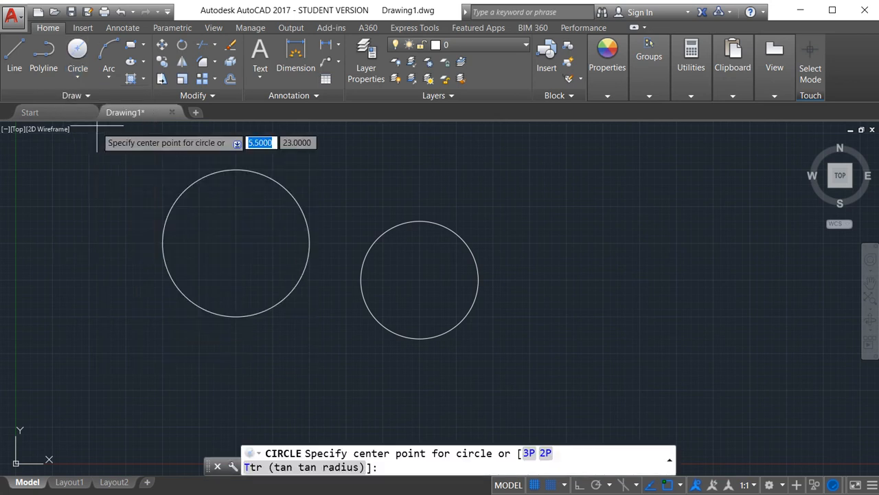
{"action": "left_click", "coordinate": [236, 389]}
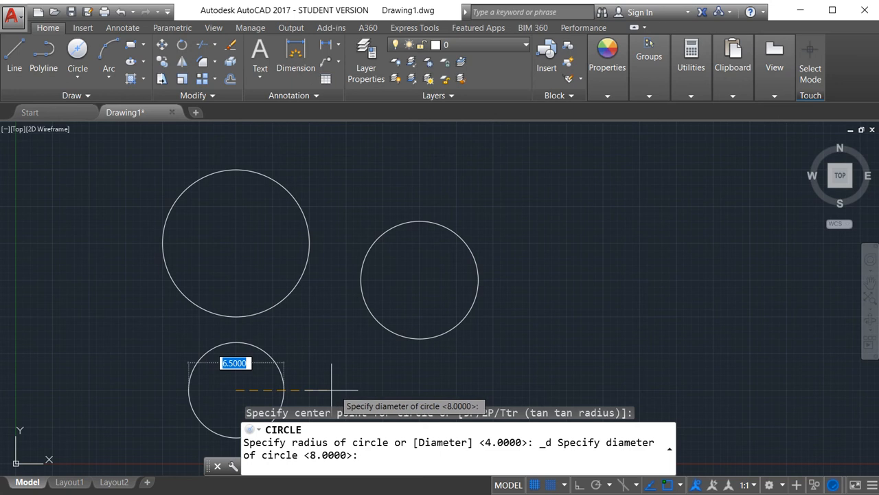
{"action": "type", "text": "8"}
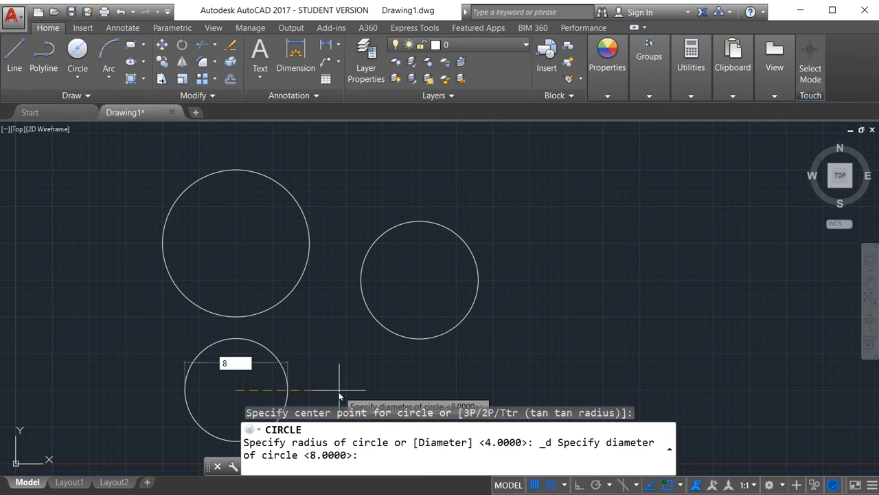
{"action": "key", "text": "Return"}
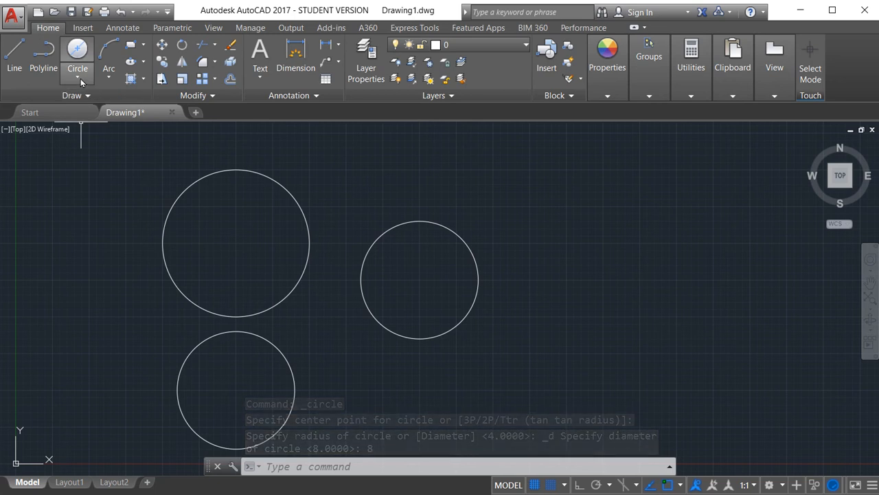
Measure the radius of the circle below the first one and exit the measurement.
{"action": "left_click", "coordinate": [690, 96]}
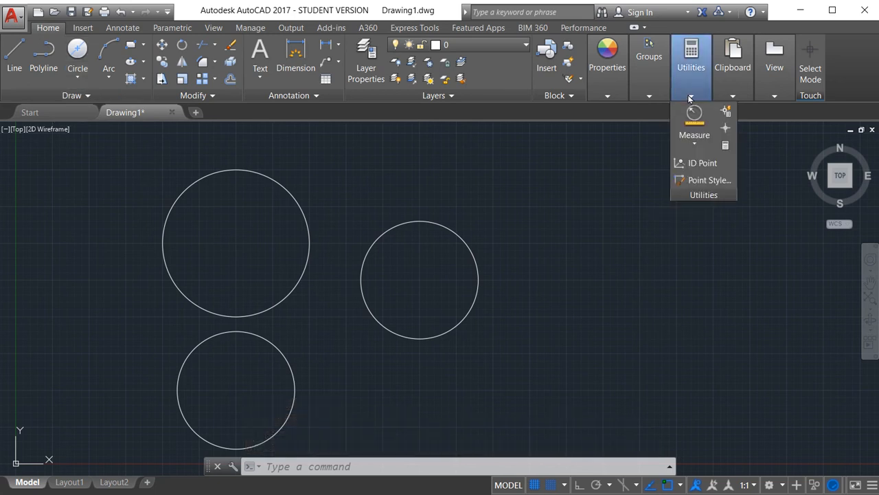
{"action": "left_click", "coordinate": [695, 140]}
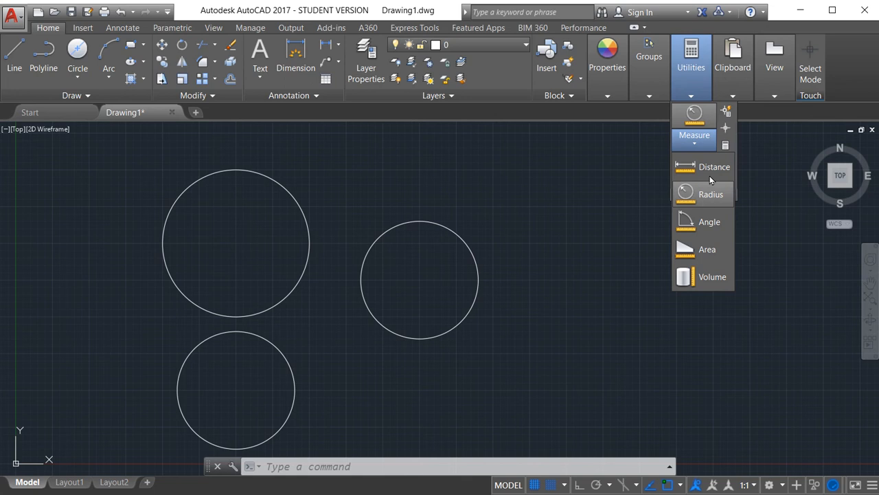
{"action": "left_click", "coordinate": [711, 194]}
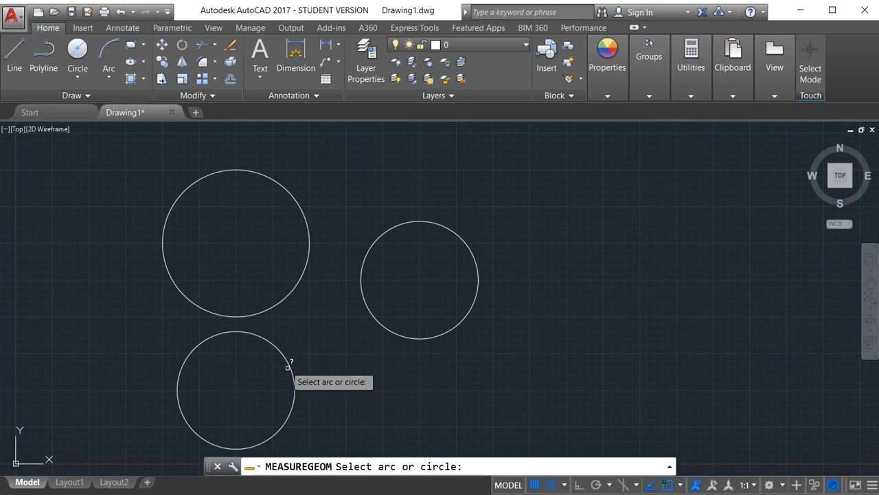
{"action": "left_click", "coordinate": [288, 359]}
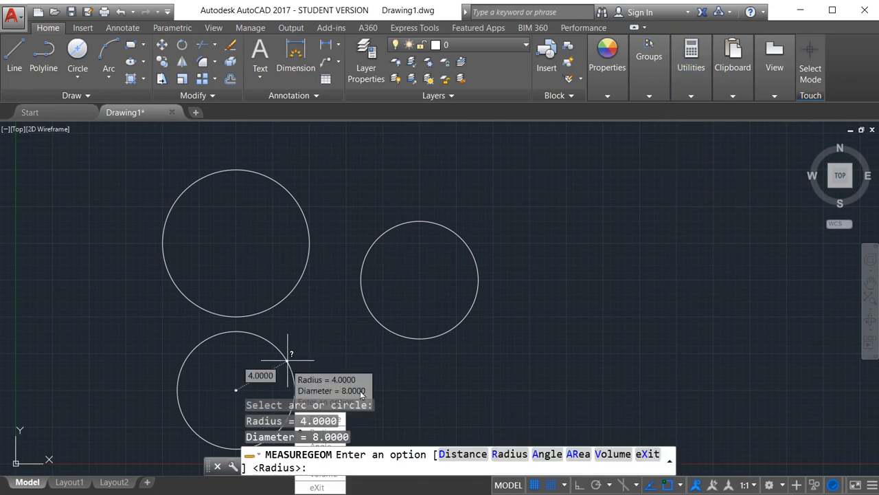
{"action": "left_click", "coordinate": [320, 487]}
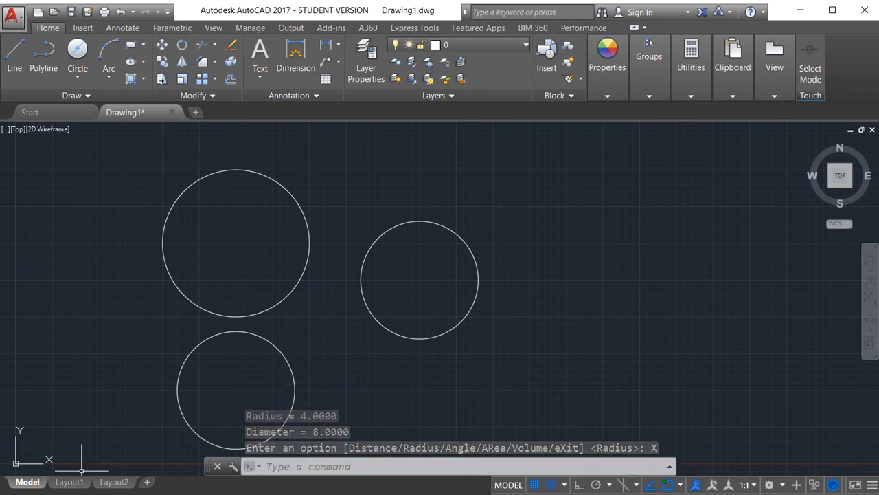
Draw a rectangle 10 wide and 5 high in the empty area beside the three circles, level with the largest one.
{"action": "left_click", "coordinate": [77, 81]}
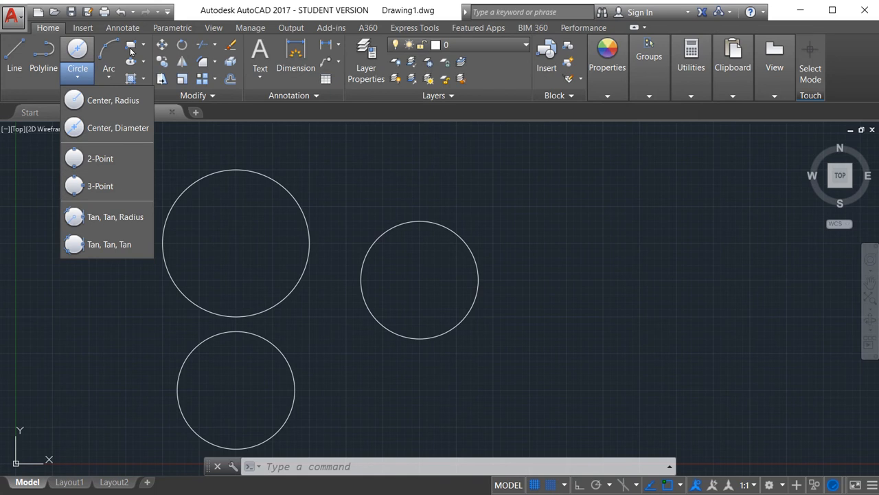
{"action": "left_click", "coordinate": [131, 46]}
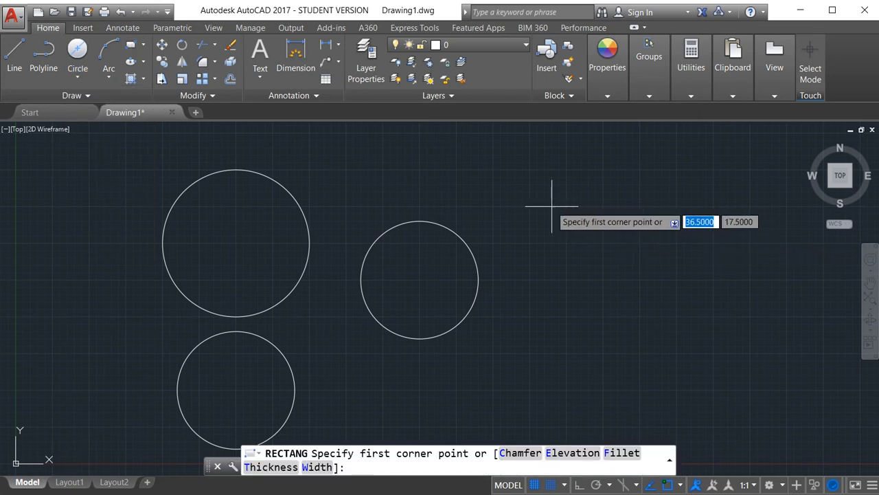
{"action": "left_click", "coordinate": [530, 206]}
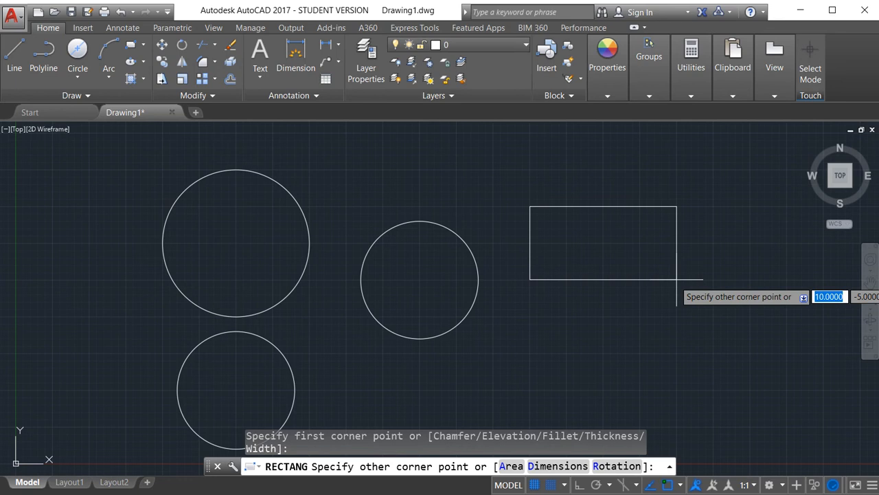
{"action": "left_click", "coordinate": [676, 279]}
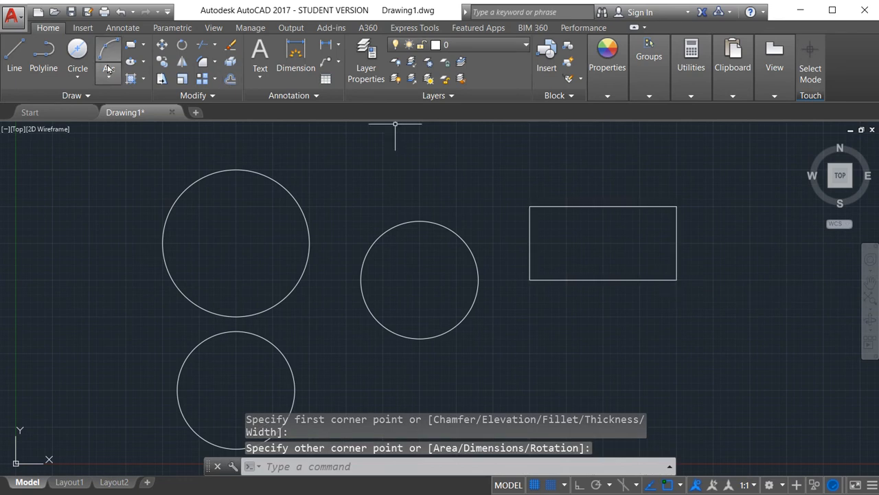
Draw a 2-Point circle whose diameter spans the rectangle's left edge from its upper to its lower corner.
{"action": "left_click", "coordinate": [82, 76]}
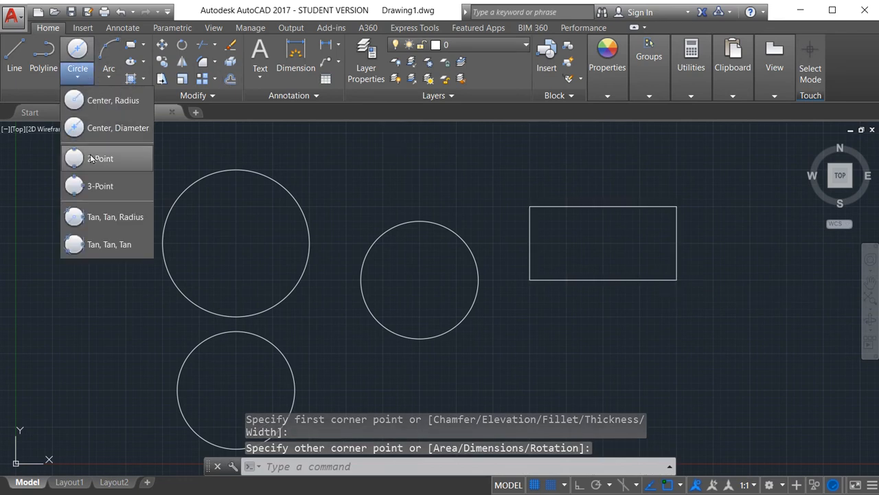
{"action": "left_click", "coordinate": [92, 159]}
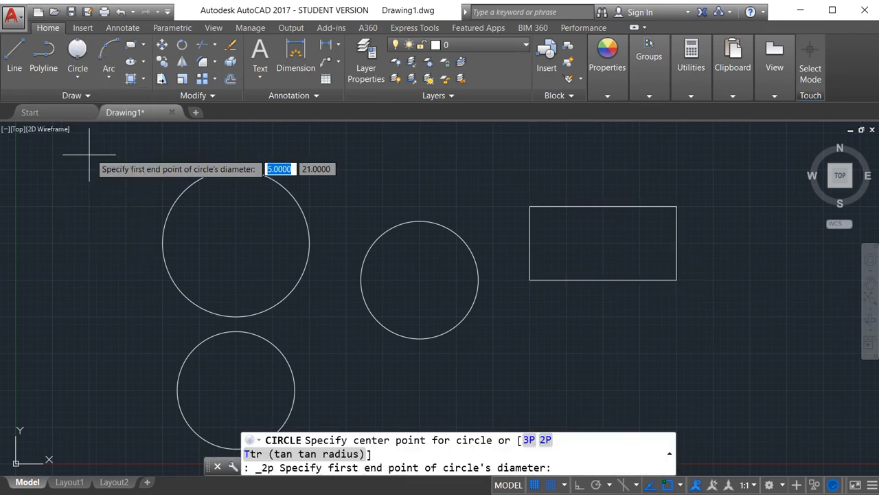
{"action": "left_click", "coordinate": [530, 207]}
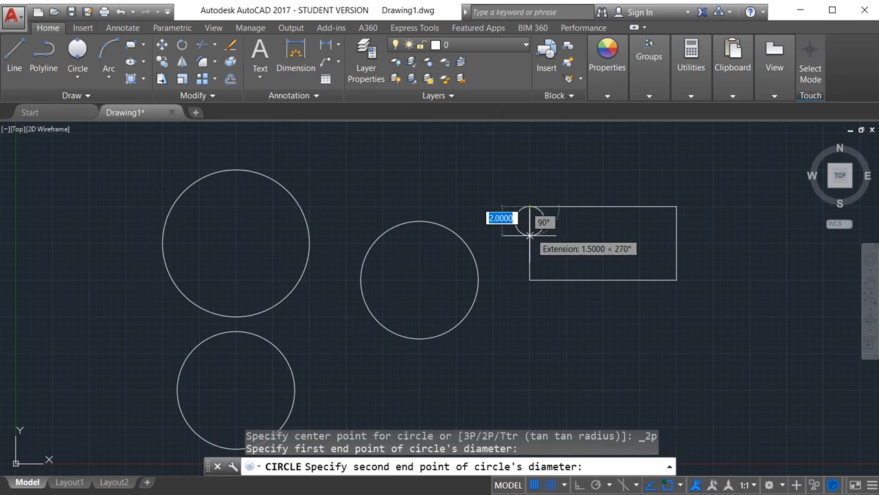
{"action": "left_click", "coordinate": [530, 279]}
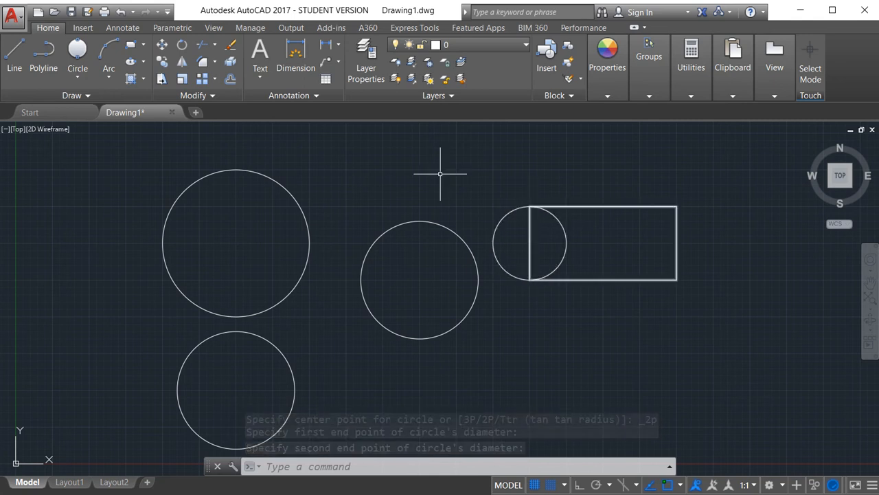
Draw a 2-Point circle whose diameter spans the rectangle's right edge from its upper to its lower corner.
{"action": "left_click", "coordinate": [78, 76]}
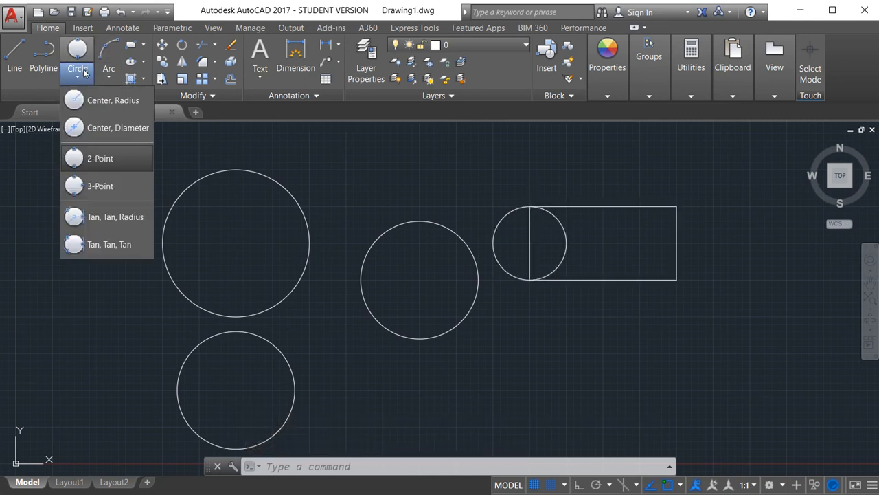
{"action": "left_click", "coordinate": [101, 160]}
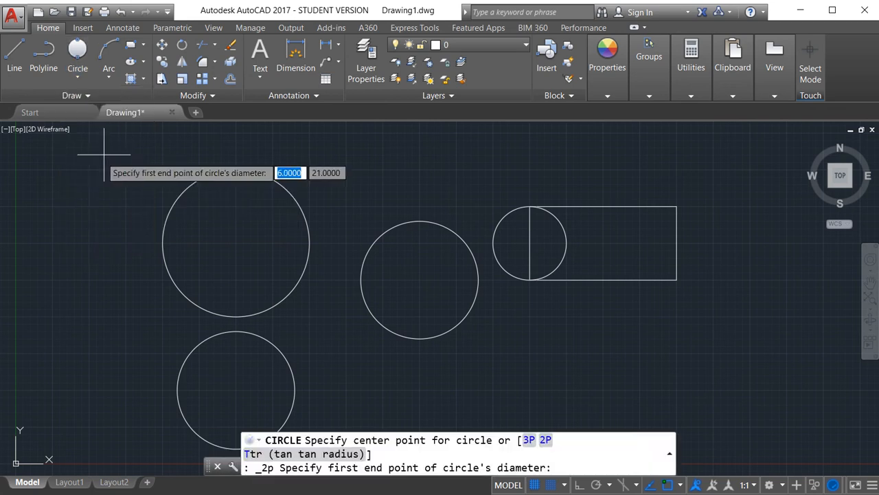
{"action": "left_click", "coordinate": [677, 206]}
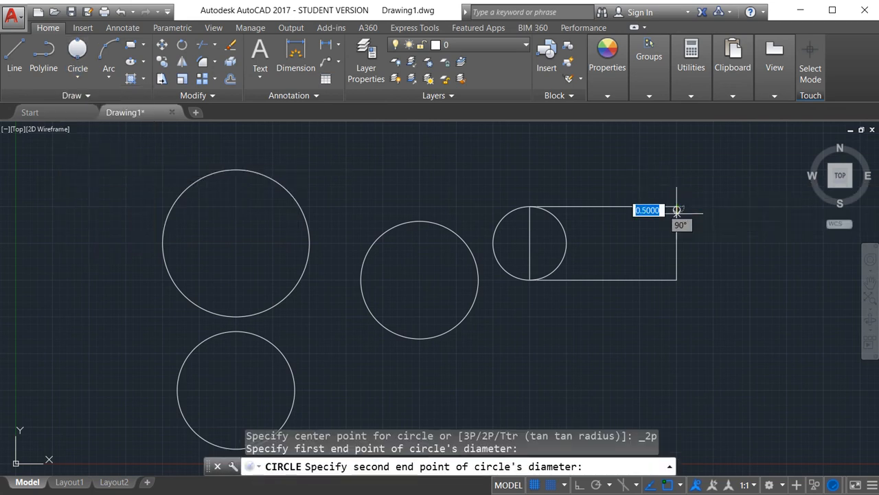
{"action": "left_click", "coordinate": [677, 279]}
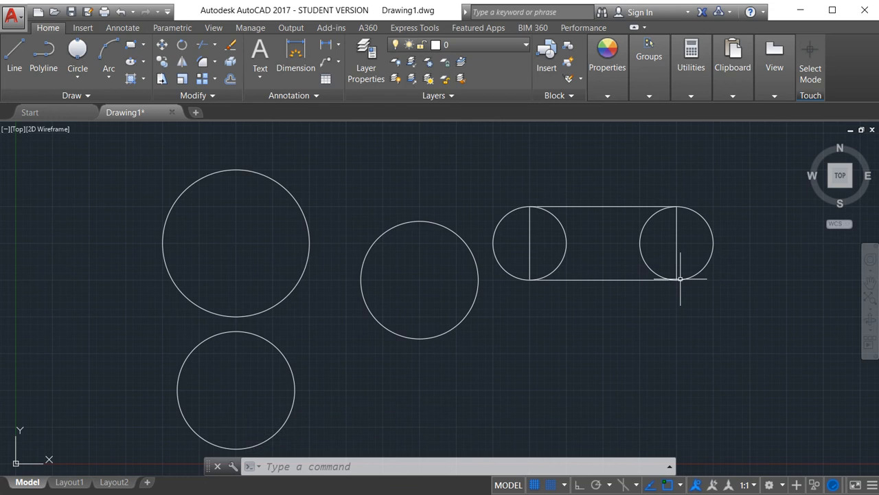
Trim the two circles' inner halves and the rectangle's short edges into a slot outline, using the rectangle as cutting edge.
{"action": "left_click", "coordinate": [204, 48]}
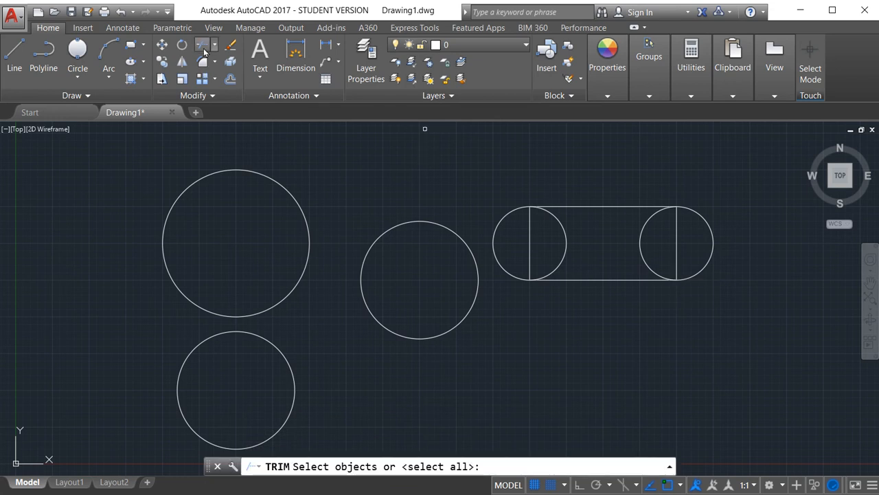
{"action": "left_click", "coordinate": [576, 206]}
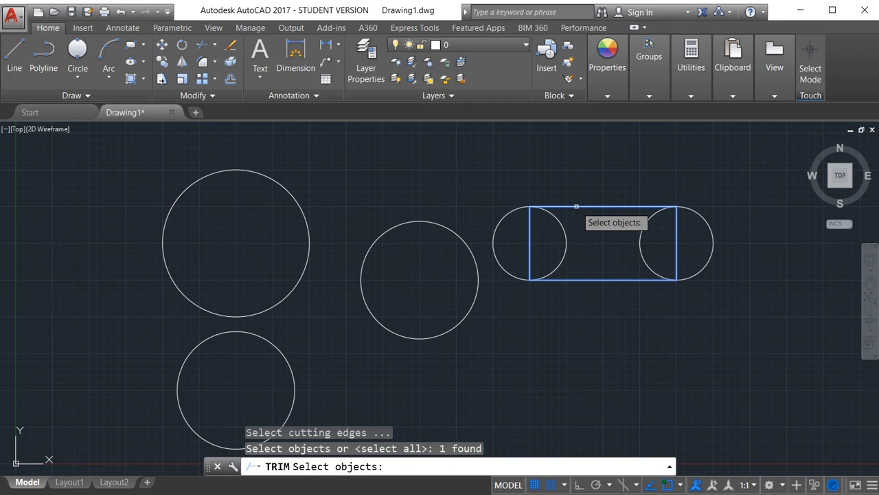
{"action": "key", "text": "Return"}
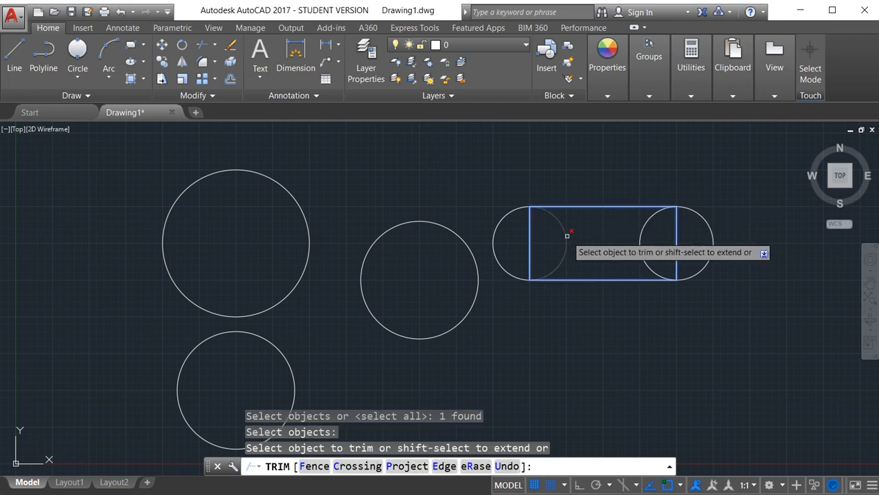
{"action": "left_click", "coordinate": [567, 235]}
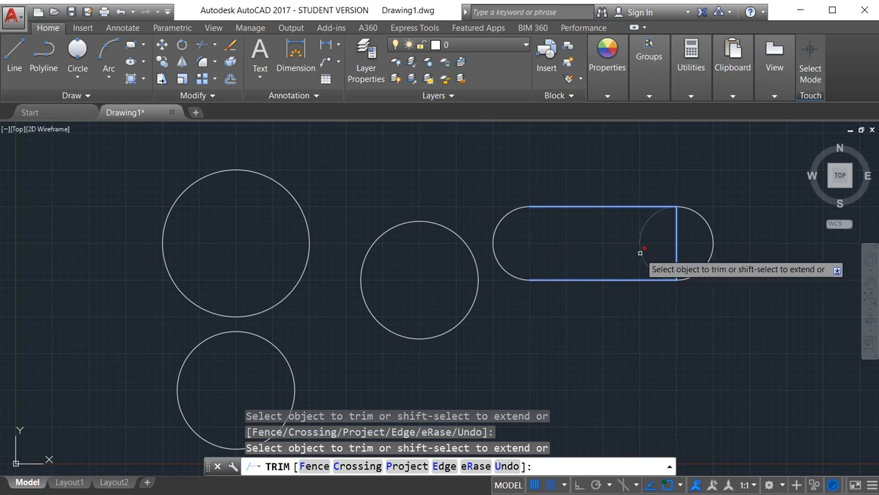
{"action": "left_click", "coordinate": [640, 248]}
{"action": "left_click", "coordinate": [676, 253]}
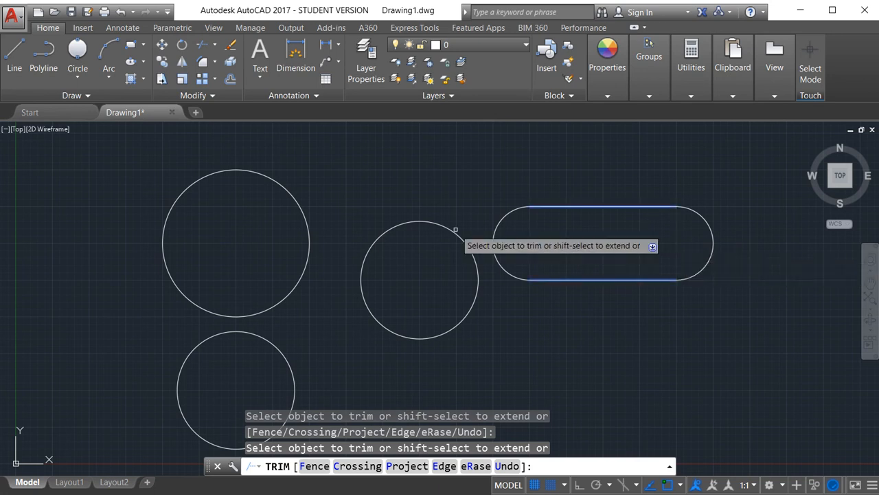
{"action": "left_click", "coordinate": [77, 74]}
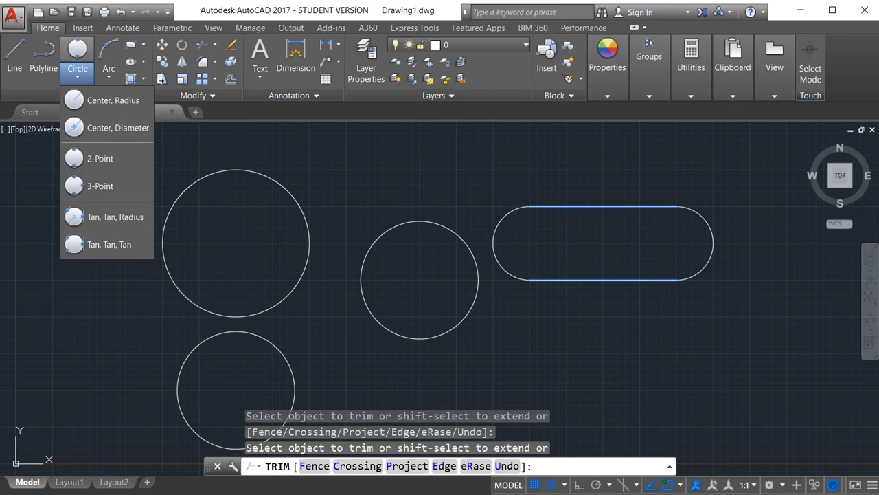
{"action": "key", "text": "Escape"}
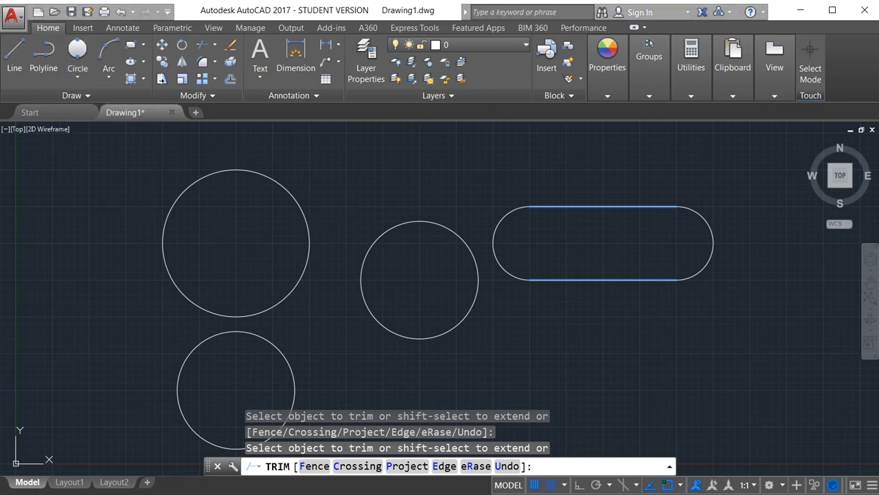
Undo the trim of the rectangle and its two end circles, and clear the stray selection window.
{"action": "left_click", "coordinate": [121, 15]}
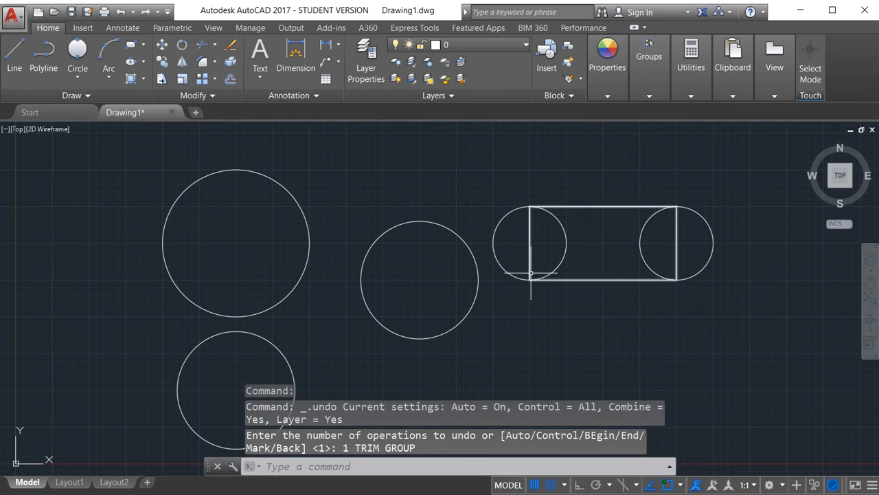
{"action": "left_click", "coordinate": [627, 349]}
{"action": "key", "text": "Escape"}
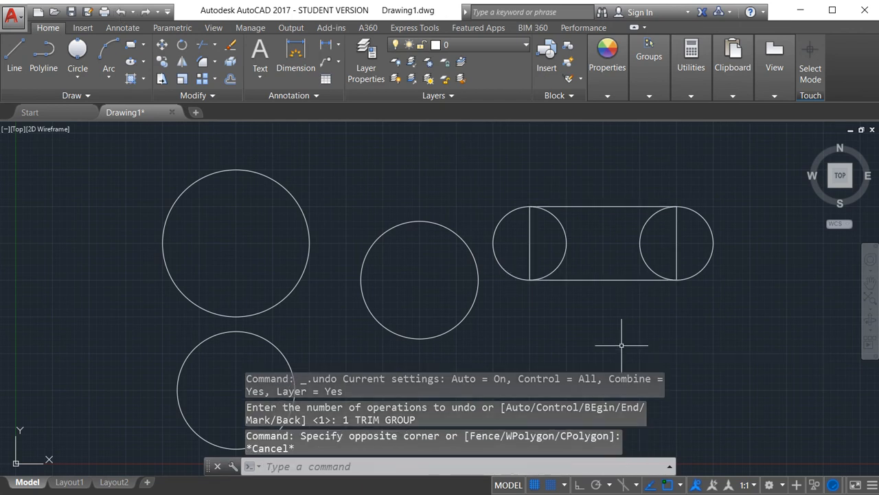
Draw a three-sided polygon, inscribed in circle, below the rectangle with one vertex pointing straight up.
{"action": "left_click", "coordinate": [76, 78]}
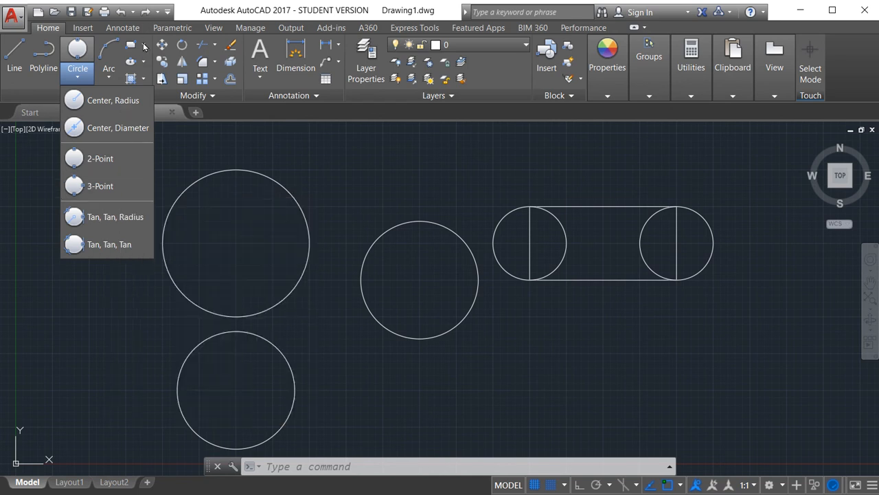
{"action": "left_click", "coordinate": [144, 45]}
{"action": "left_click", "coordinate": [160, 94]}
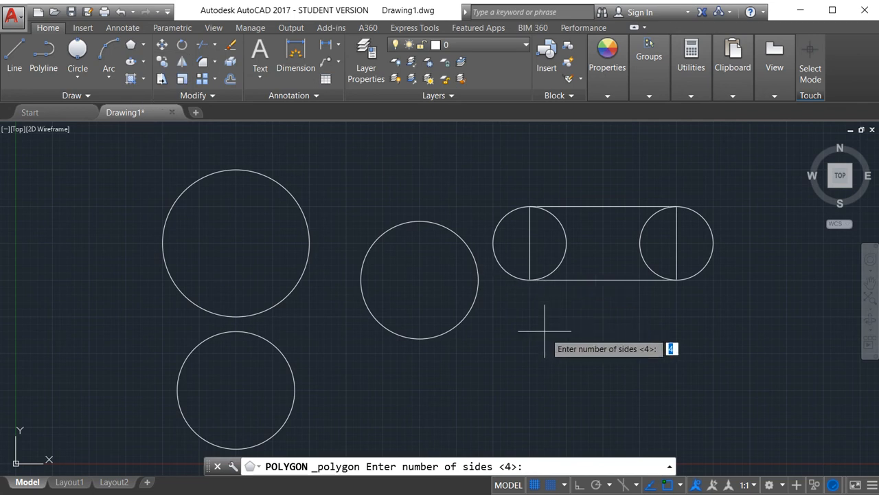
{"action": "key", "text": "Return"}
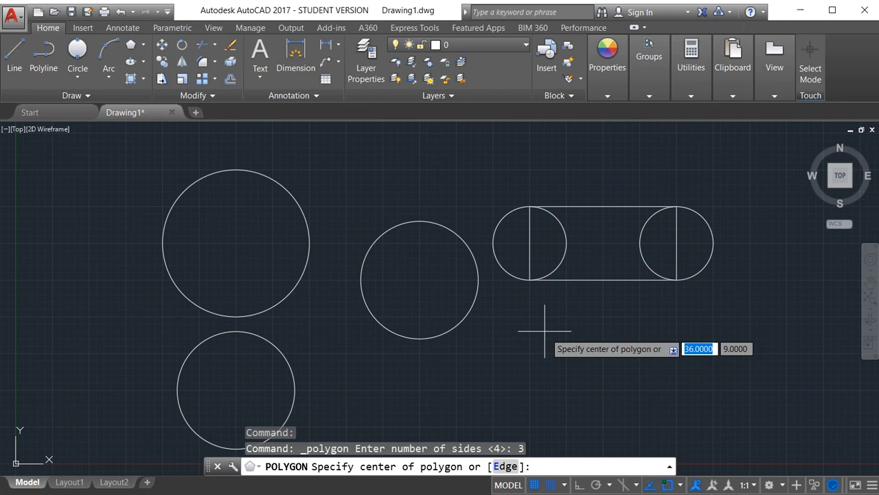
{"action": "left_click", "coordinate": [500, 396]}
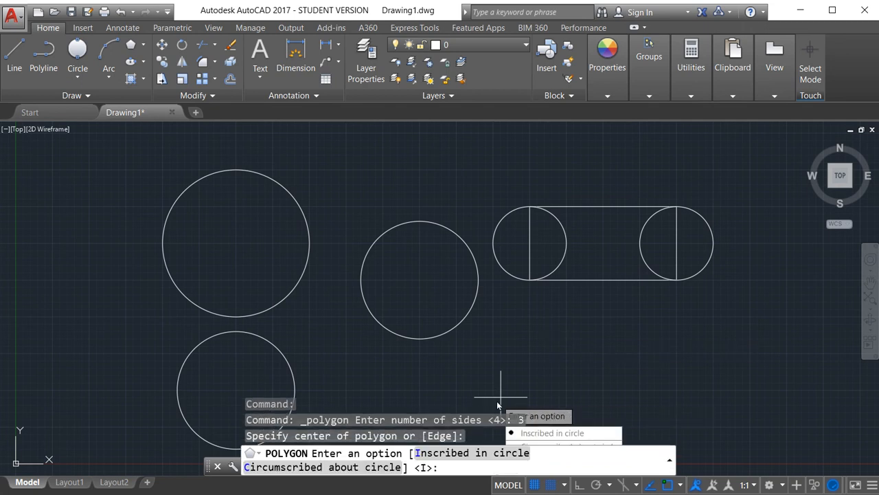
{"action": "left_click", "coordinate": [560, 432]}
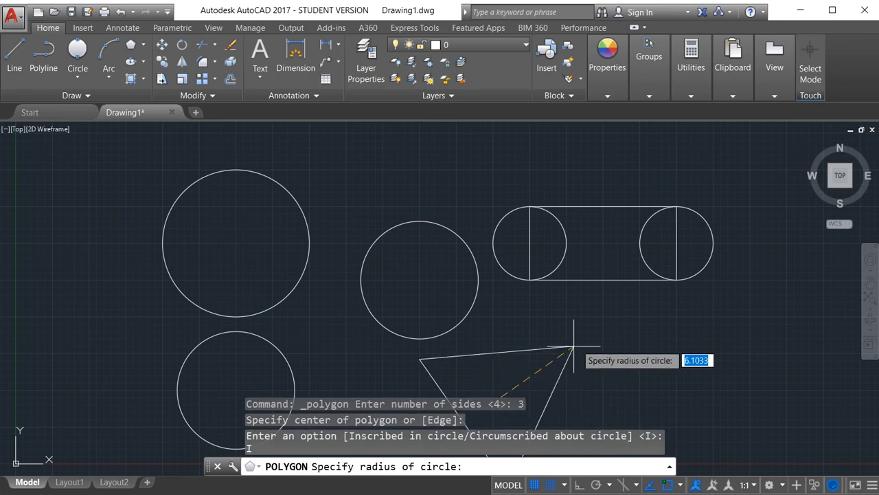
{"action": "left_click", "coordinate": [500, 331]}
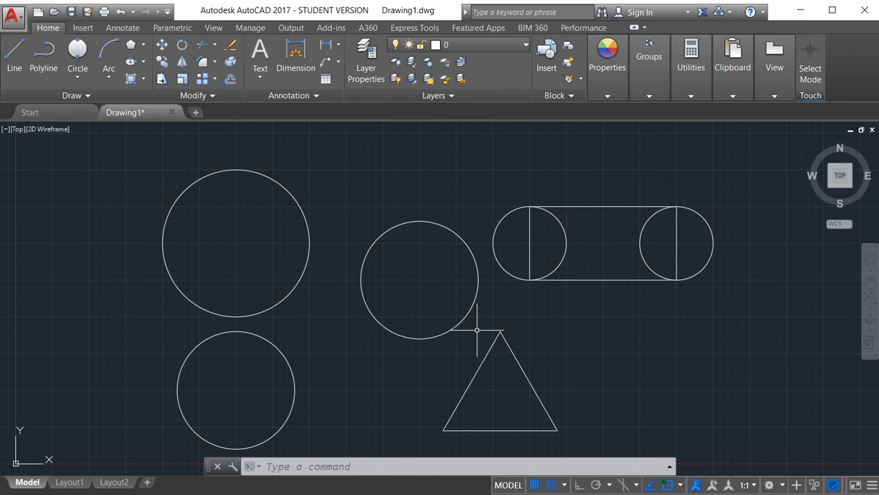
Draw a 3-Point circle through the triangle's top, lower-left and lower-right vertices.
{"action": "type", "text": "z"}
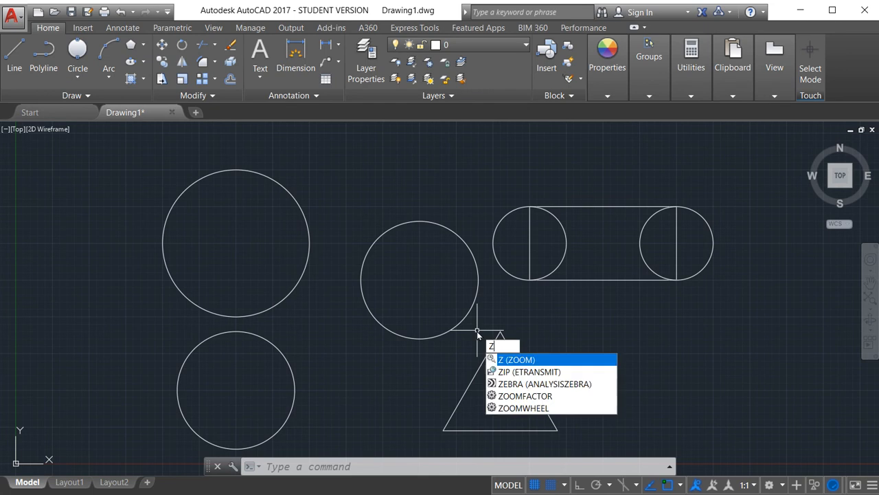
{"action": "key", "text": "Return"}
{"action": "type", "text": "a"}
{"action": "key", "text": "Return"}
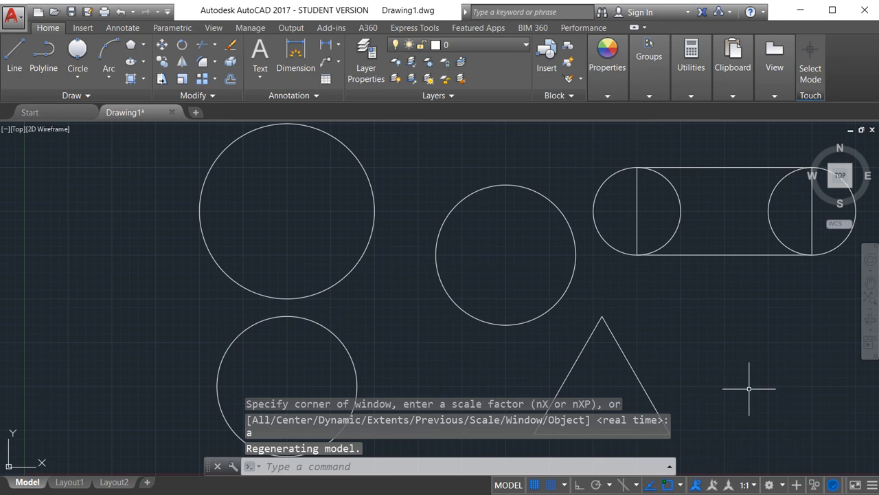
{"action": "left_click", "coordinate": [83, 78]}
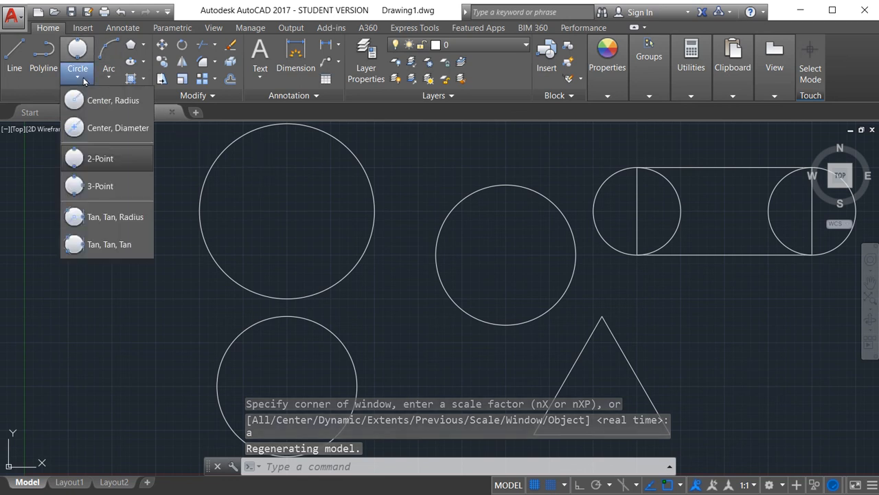
{"action": "left_click", "coordinate": [108, 186]}
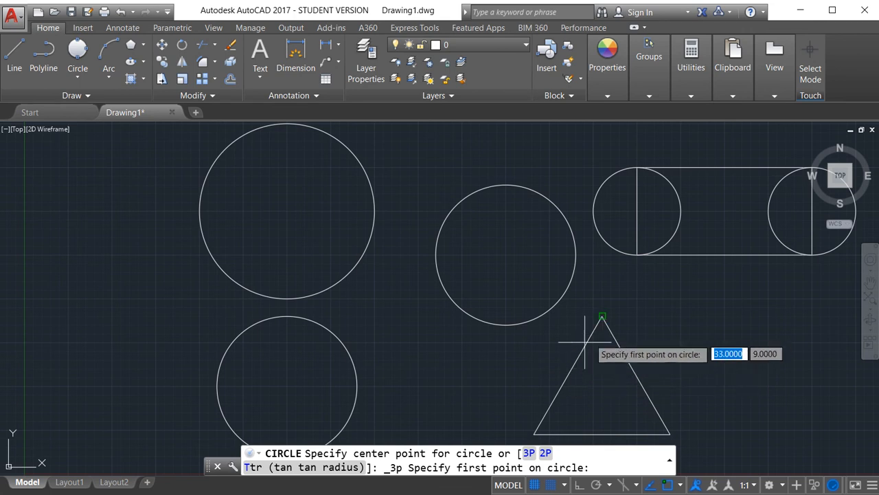
{"action": "left_click", "coordinate": [535, 433]}
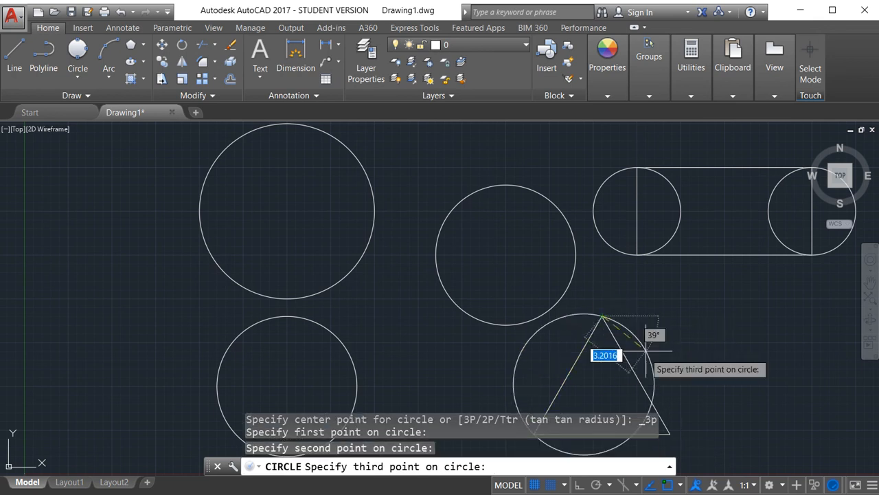
{"action": "left_click", "coordinate": [670, 434]}
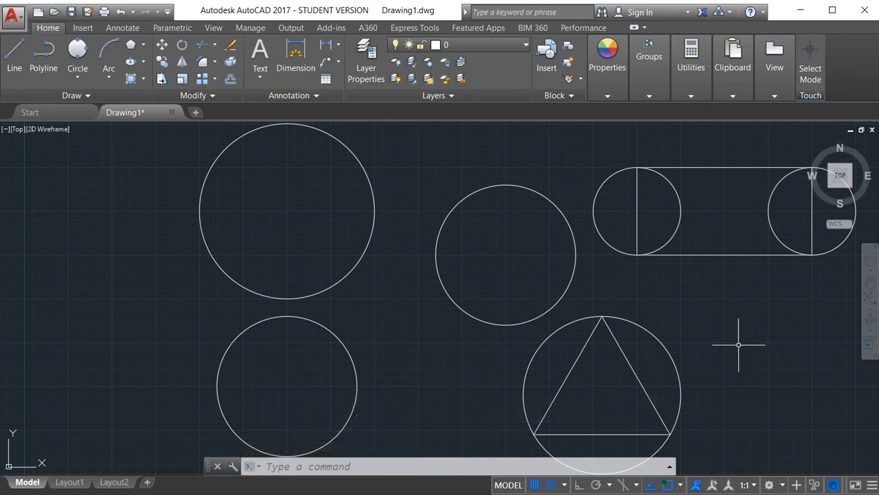
Try a Center Radius circle from the midpoint of the triangle's left side to the midpoint of its right side, and undo it.
{"action": "key", "text": "Return"}
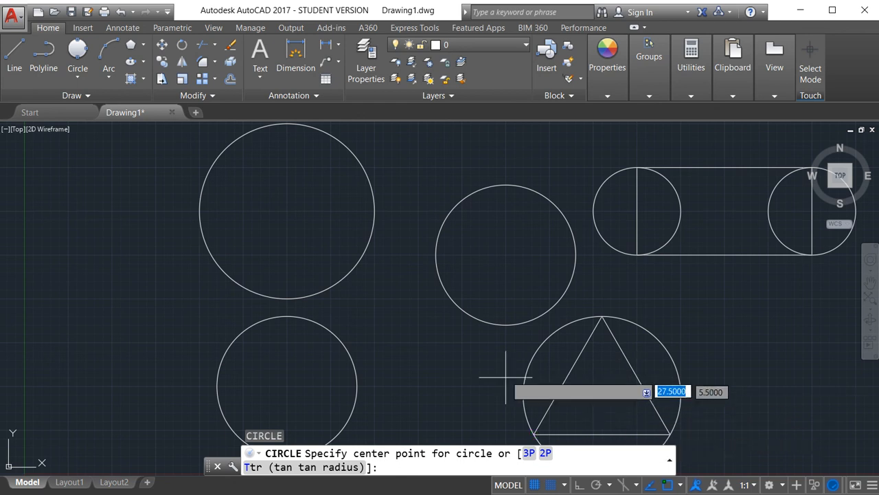
{"action": "key", "text": "F8"}
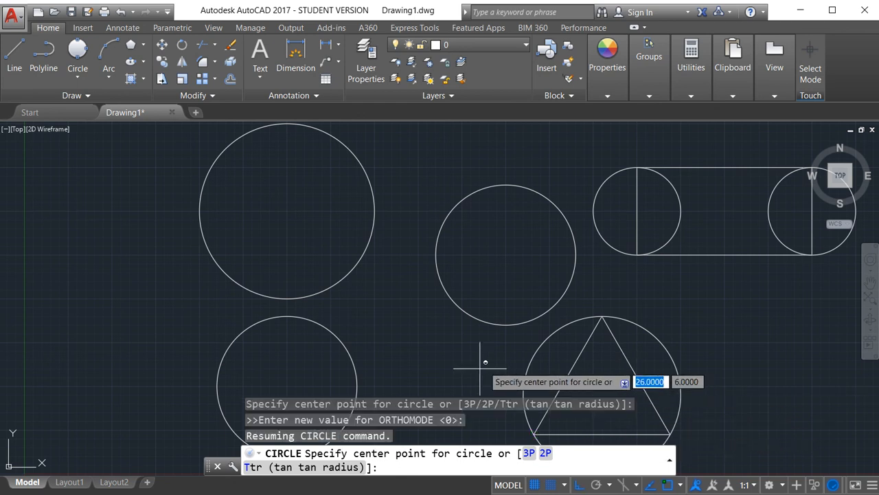
{"action": "right_click", "coordinate": [485, 370], "text": "shift"}
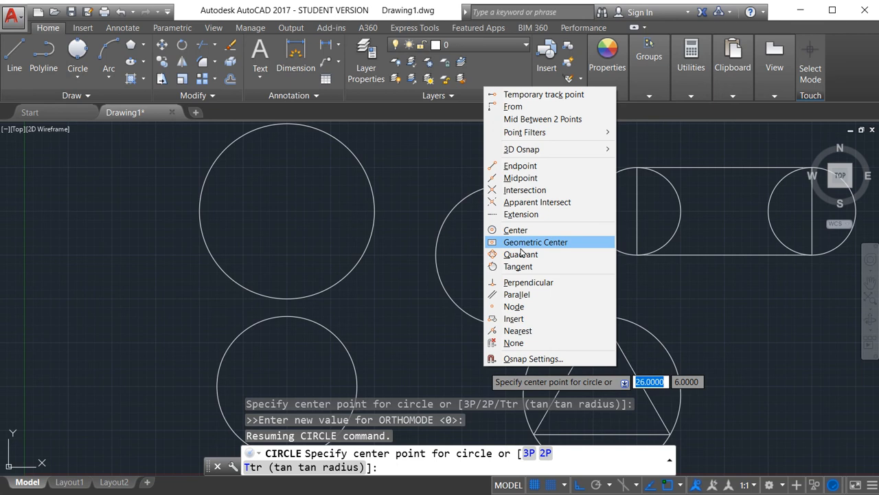
{"action": "left_click", "coordinate": [522, 177]}
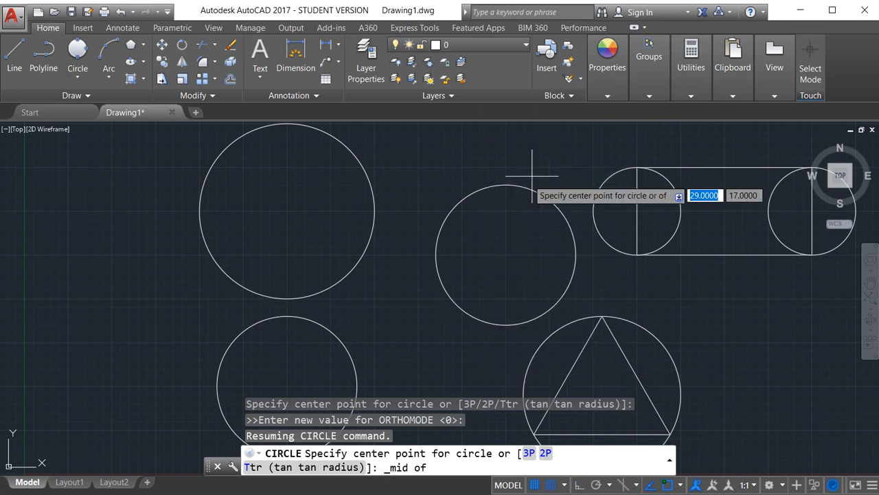
{"action": "left_click", "coordinate": [567, 376]}
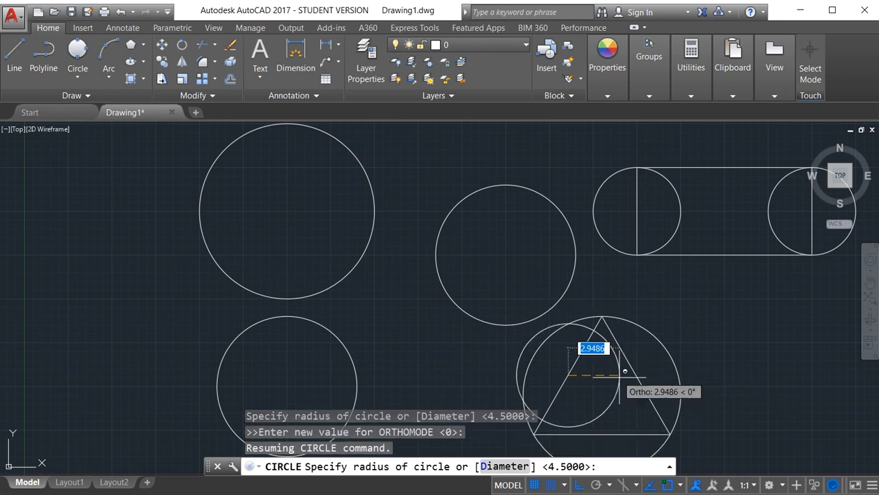
{"action": "right_click", "coordinate": [619, 377], "text": "shift"}
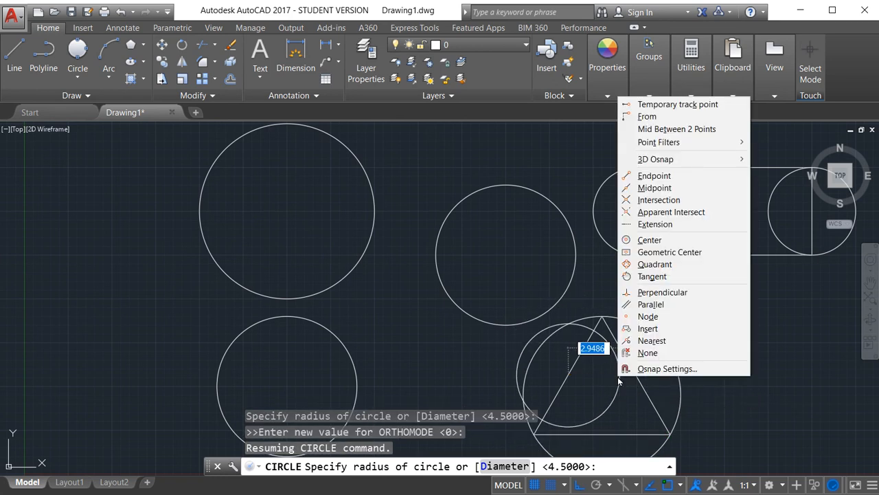
{"action": "left_click", "coordinate": [654, 187]}
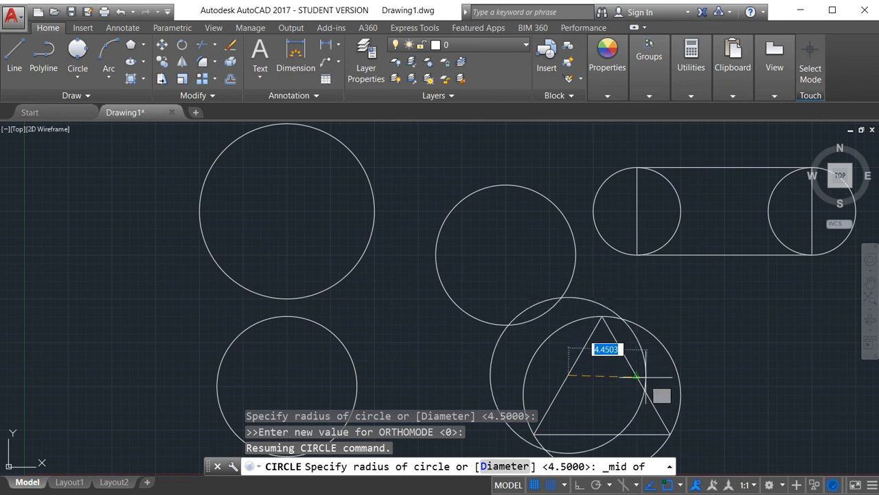
{"action": "left_click", "coordinate": [636, 377]}
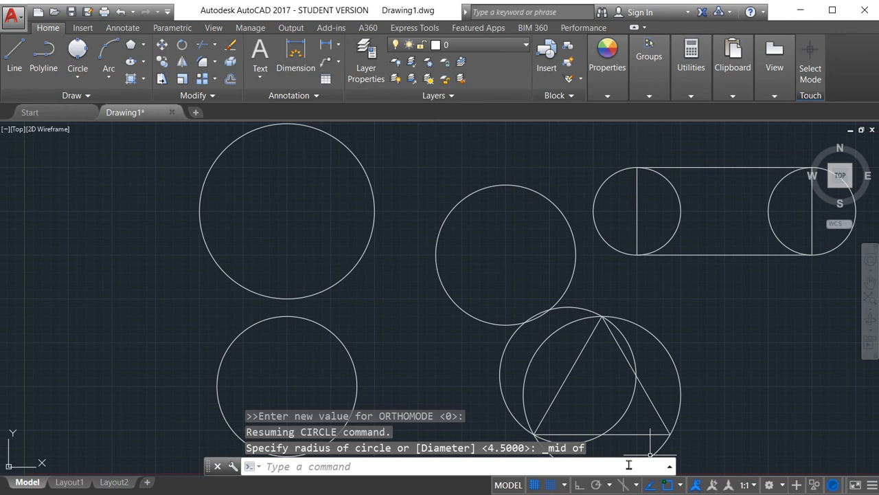
{"action": "left_click", "coordinate": [121, 13]}
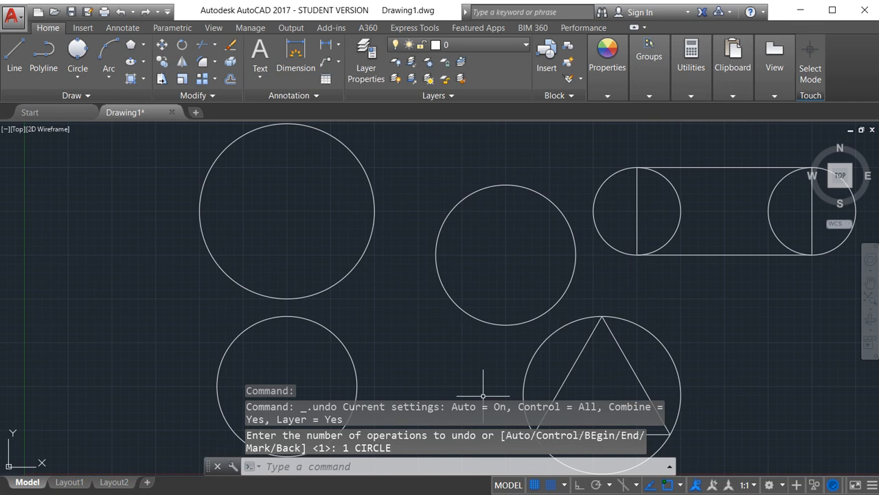
Draw a 3-Point circle inside the triangle through the midpoints of its left, right and bottom sides.
{"action": "left_click", "coordinate": [78, 77]}
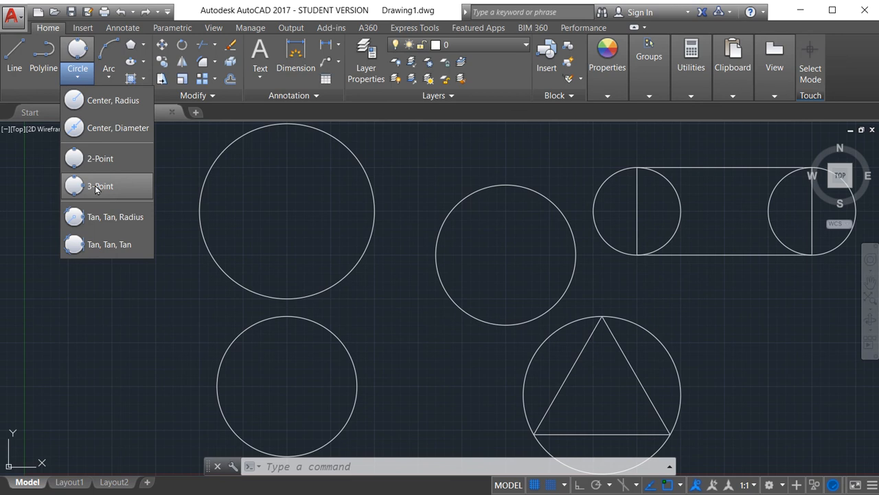
{"action": "left_click", "coordinate": [96, 187]}
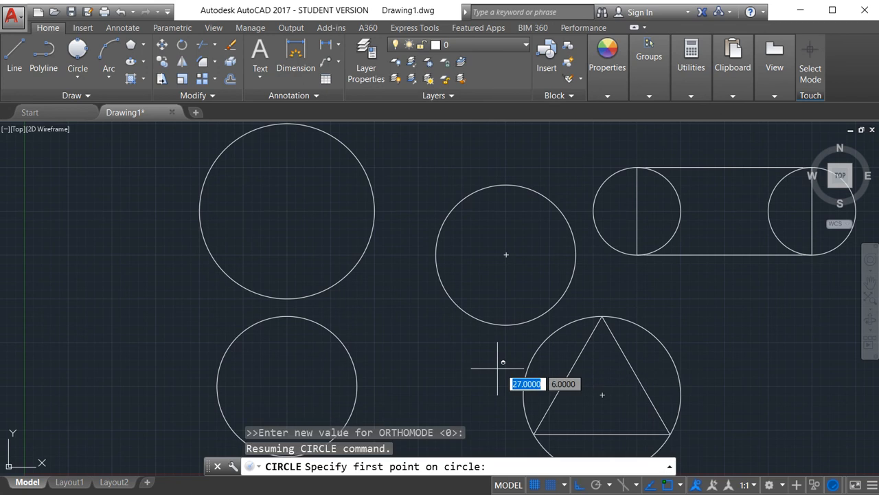
{"action": "right_click", "coordinate": [501, 369], "text": "shift"}
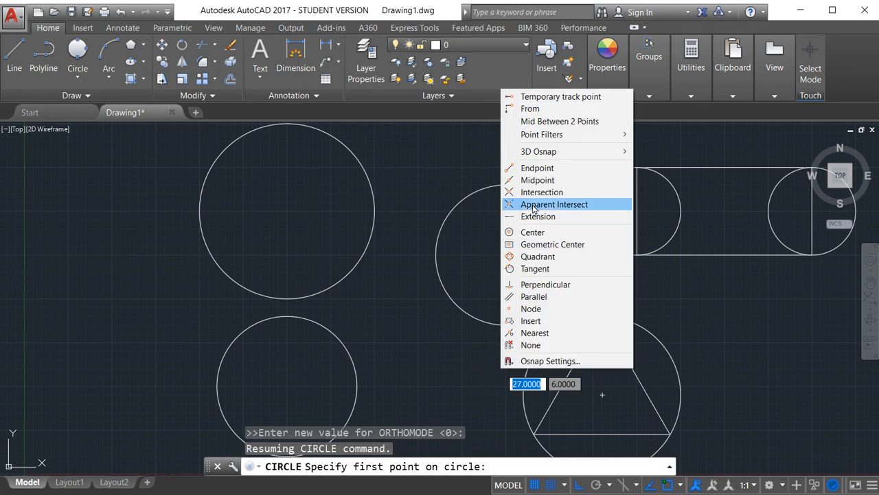
{"action": "left_click", "coordinate": [533, 180]}
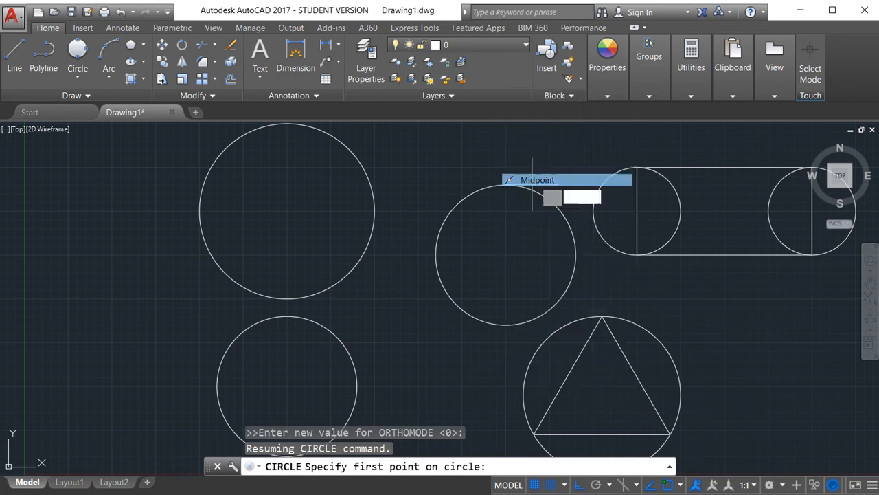
{"action": "left_click", "coordinate": [569, 375]}
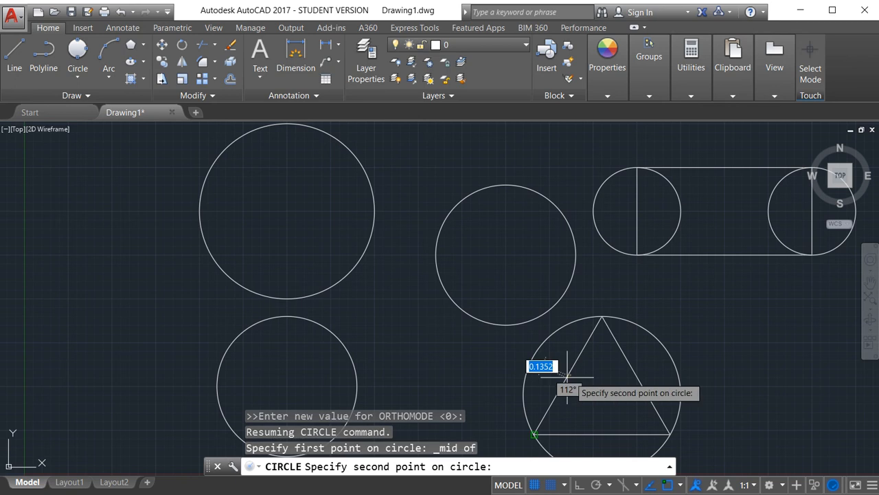
{"action": "right_click", "coordinate": [631, 384], "text": "shift"}
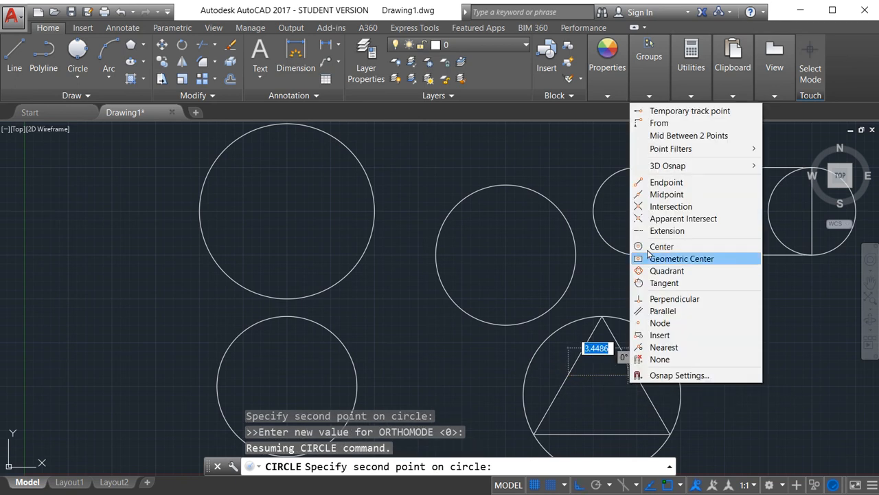
{"action": "left_click", "coordinate": [670, 196]}
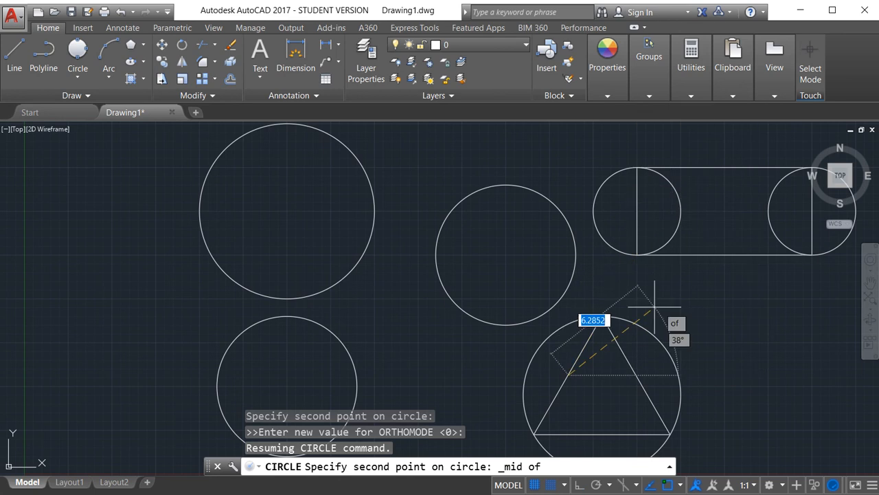
{"action": "left_click", "coordinate": [636, 375]}
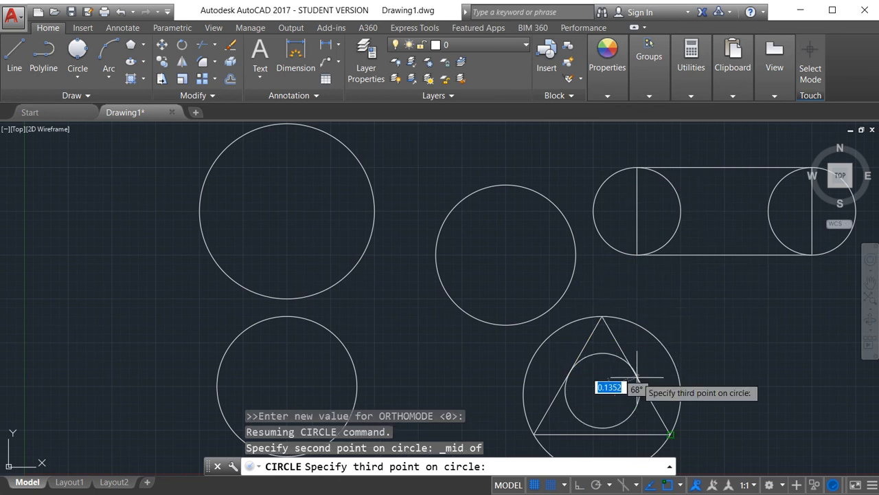
{"action": "right_click", "coordinate": [610, 438], "text": "shift"}
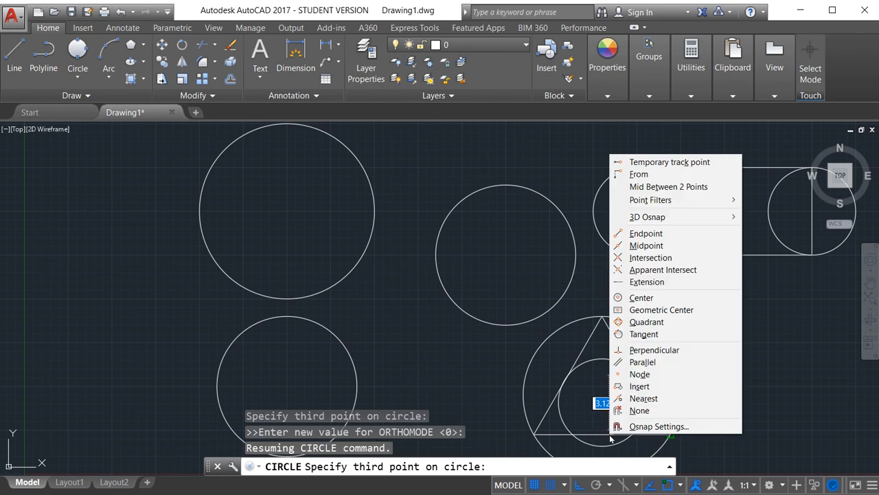
{"action": "left_click", "coordinate": [646, 246]}
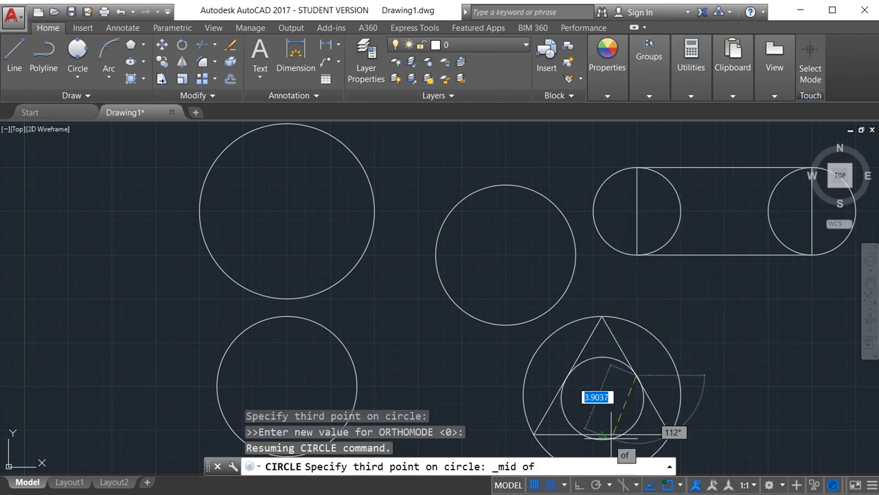
{"action": "left_click", "coordinate": [603, 434]}
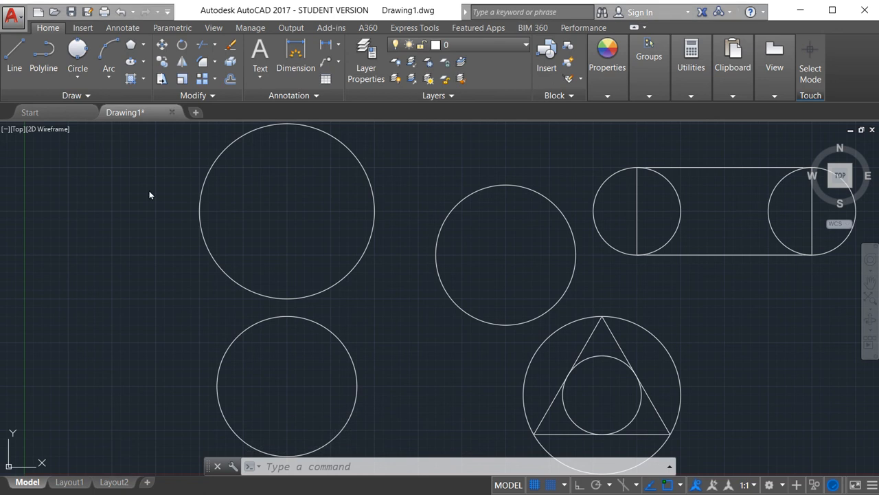
Draw a Tan, Tan, Radius circle of radius 5 tangent to the large upper-left circle and the middle circle.
{"action": "left_click", "coordinate": [84, 78]}
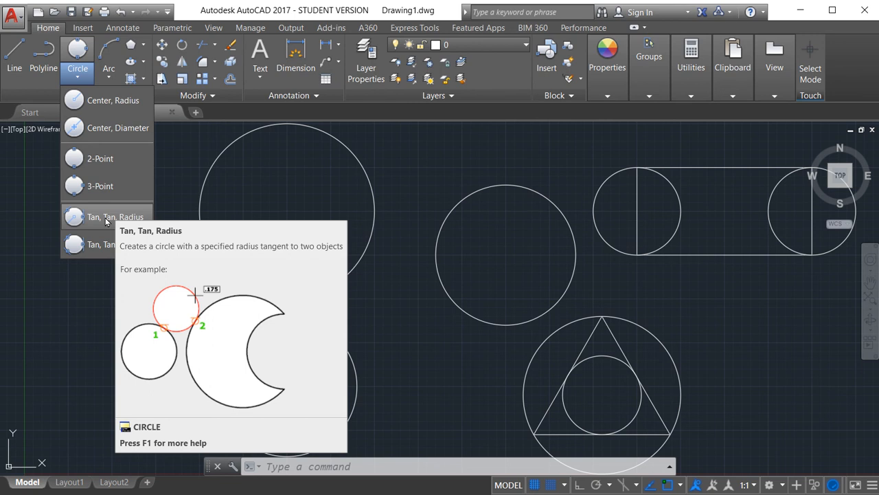
{"action": "left_click", "coordinate": [107, 218]}
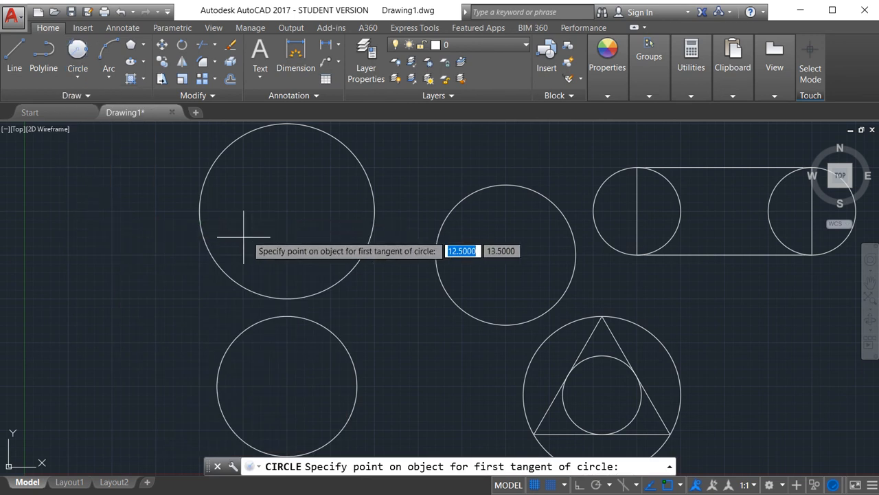
{"action": "left_click", "coordinate": [374, 218]}
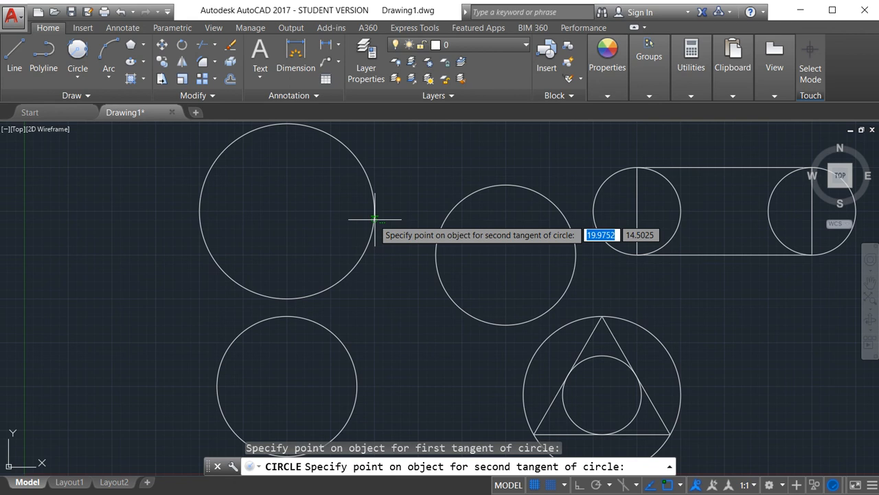
{"action": "left_click", "coordinate": [443, 227]}
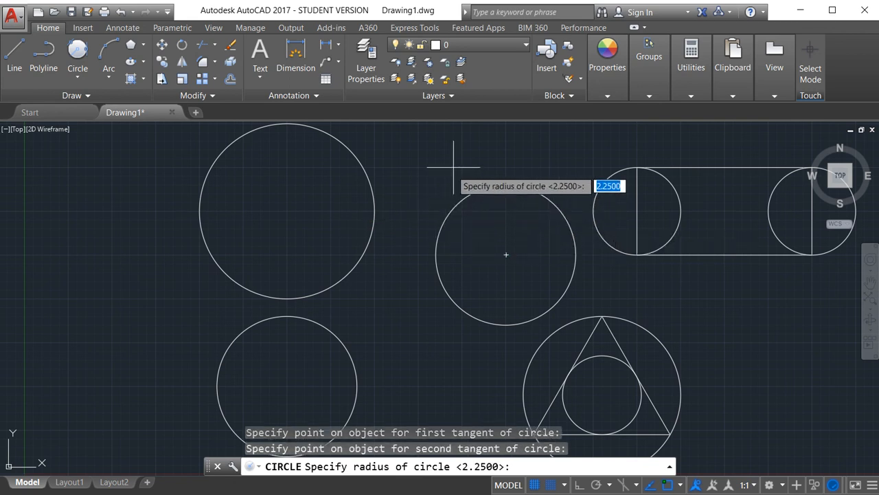
{"action": "type", "text": "5"}
{"action": "key", "text": "Return"}
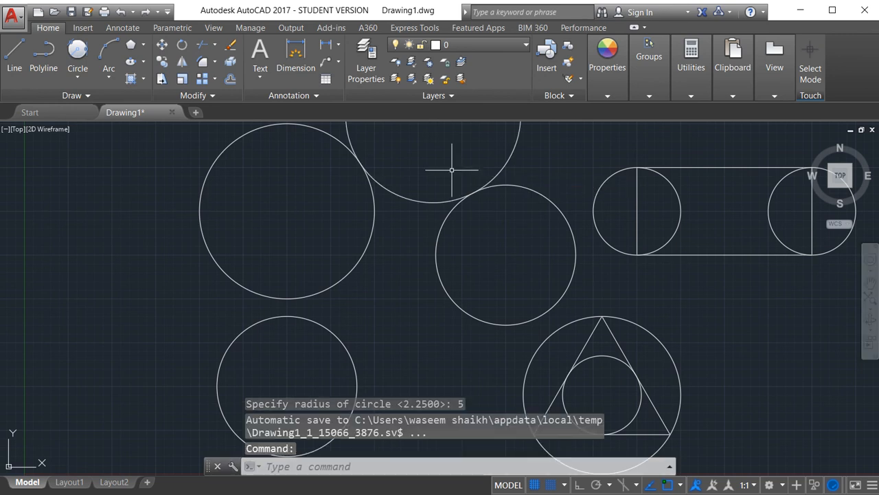
Measure the radius of the new circle tangent to the large left circle and the middle circle.
{"action": "type", "text": "z"}
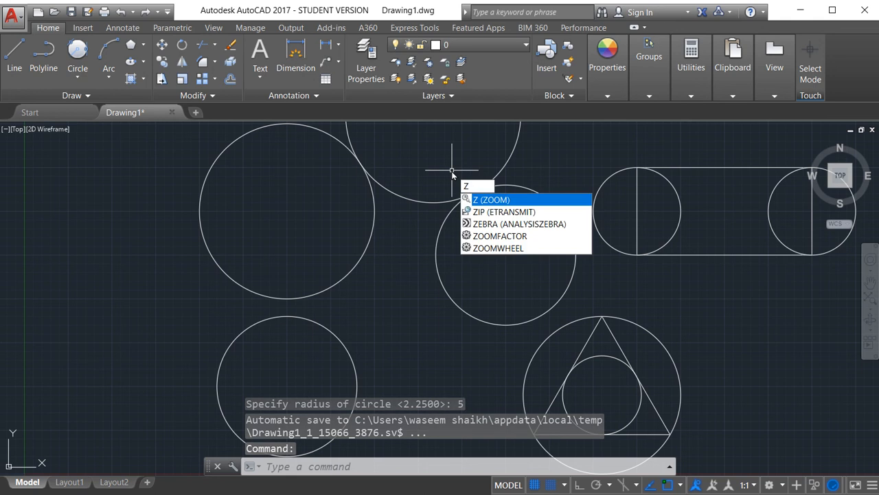
{"action": "key", "text": "Return"}
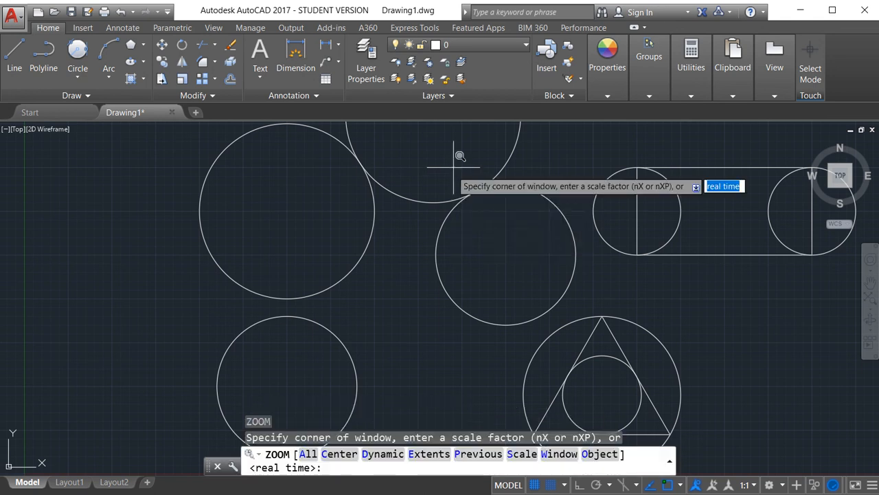
{"action": "type", "text": "a"}
{"action": "key", "text": "Return"}
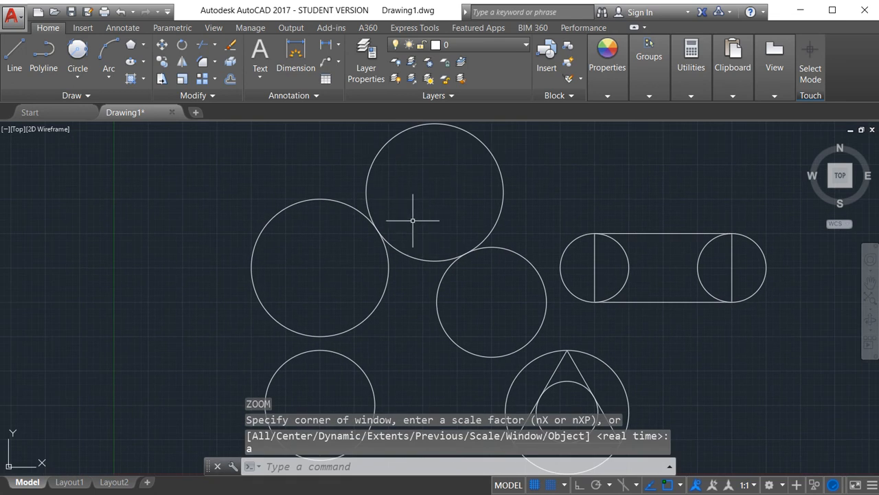
{"action": "left_click", "coordinate": [691, 96]}
{"action": "left_click", "coordinate": [696, 144]}
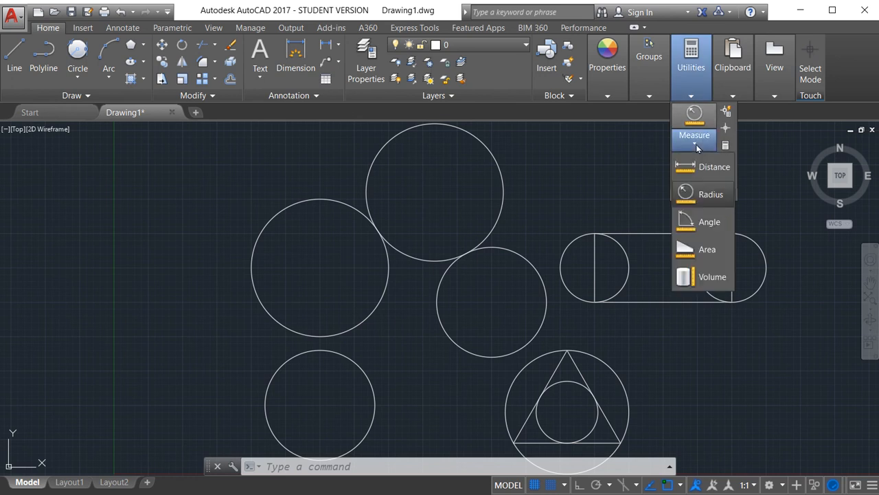
{"action": "left_click", "coordinate": [708, 196]}
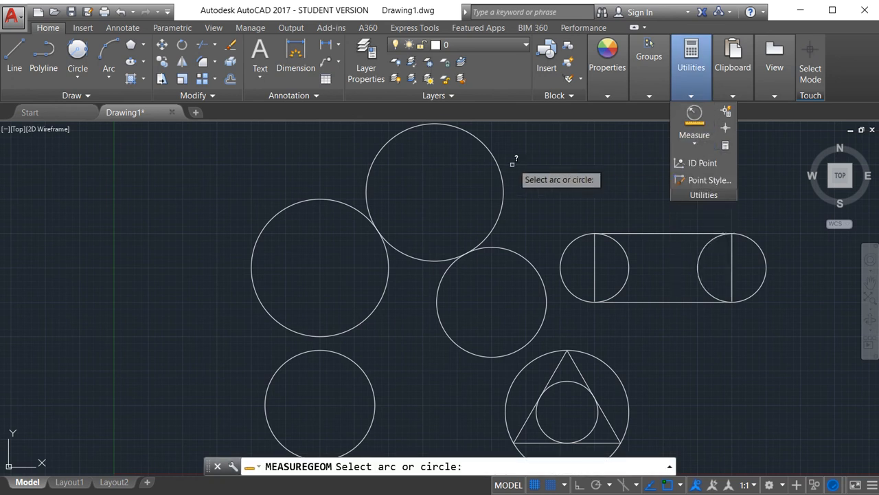
{"action": "left_click", "coordinate": [500, 169]}
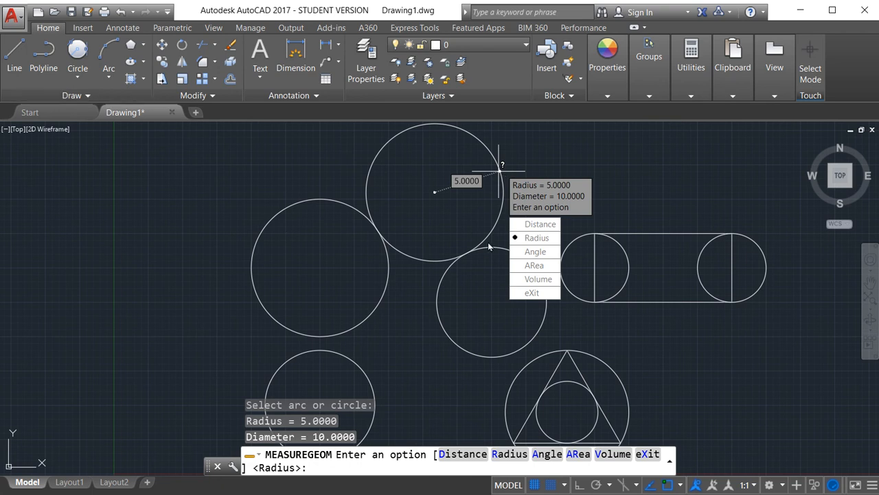
{"action": "left_click", "coordinate": [532, 292]}
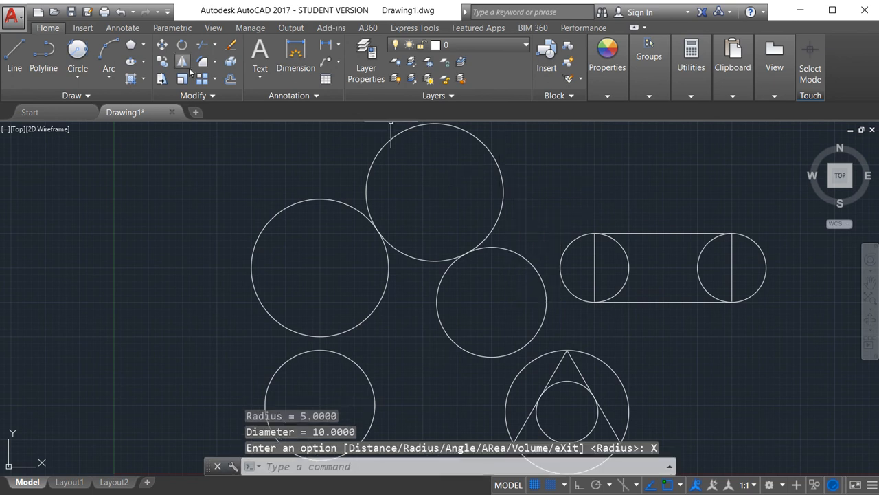
Draw a Tan, Tan, Radius circle of radius 3 tangent to the large left circle and the lower-left circle.
{"action": "left_click", "coordinate": [77, 79]}
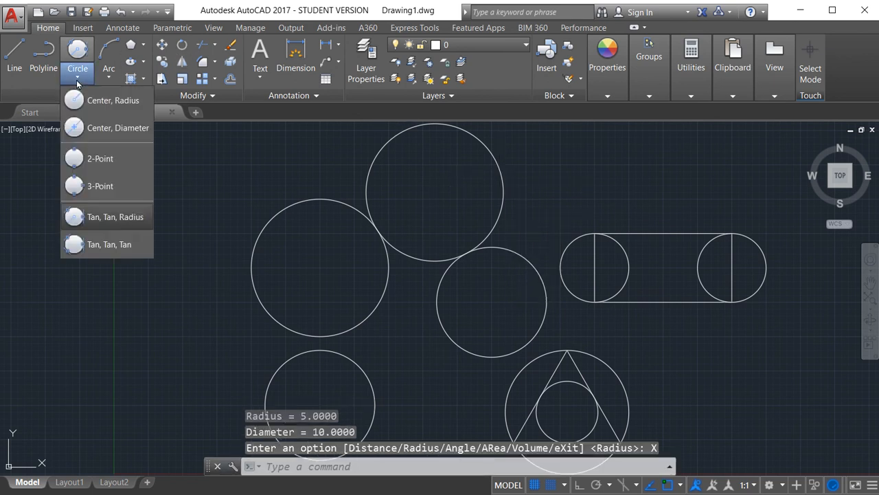
{"action": "left_click", "coordinate": [114, 220]}
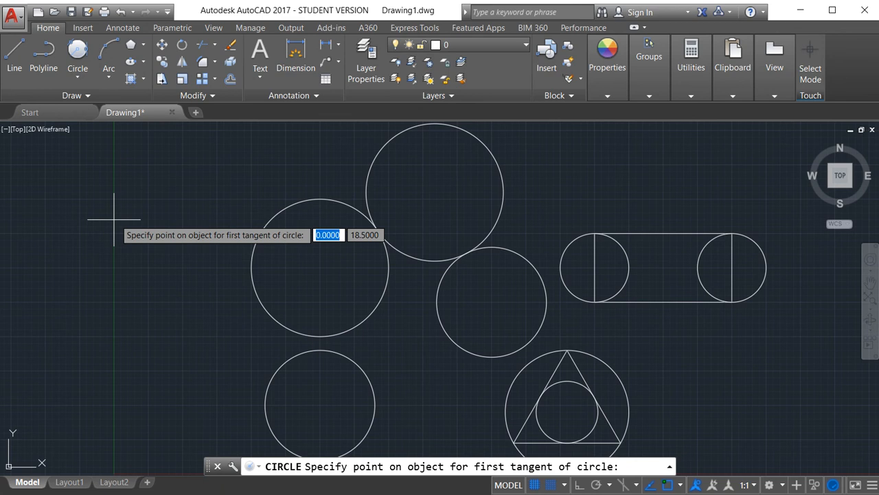
{"action": "left_click", "coordinate": [353, 327]}
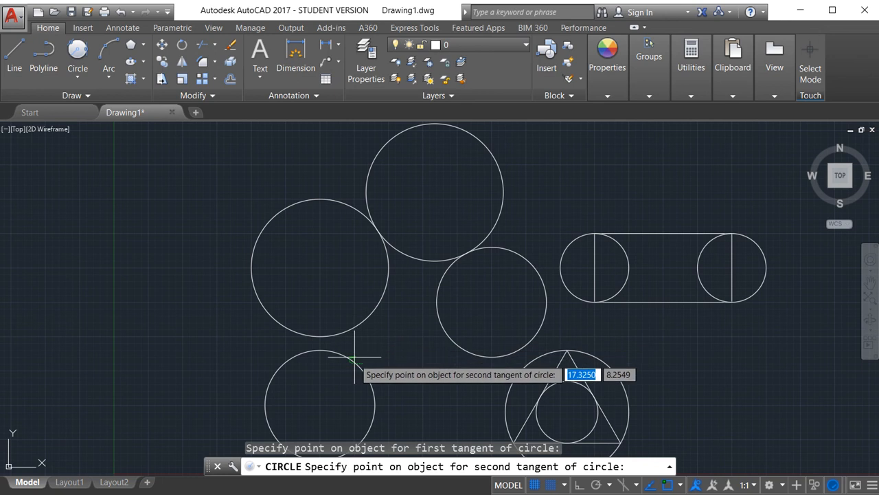
{"action": "left_click", "coordinate": [355, 357]}
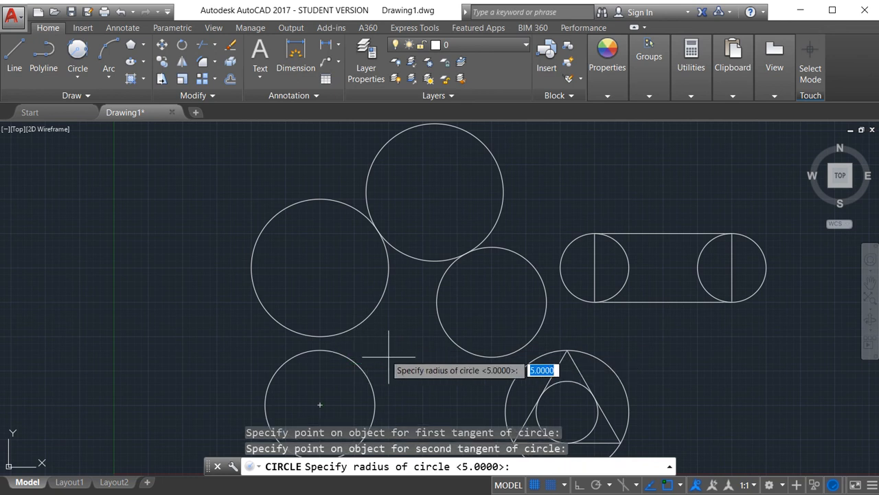
{"action": "type", "text": "3"}
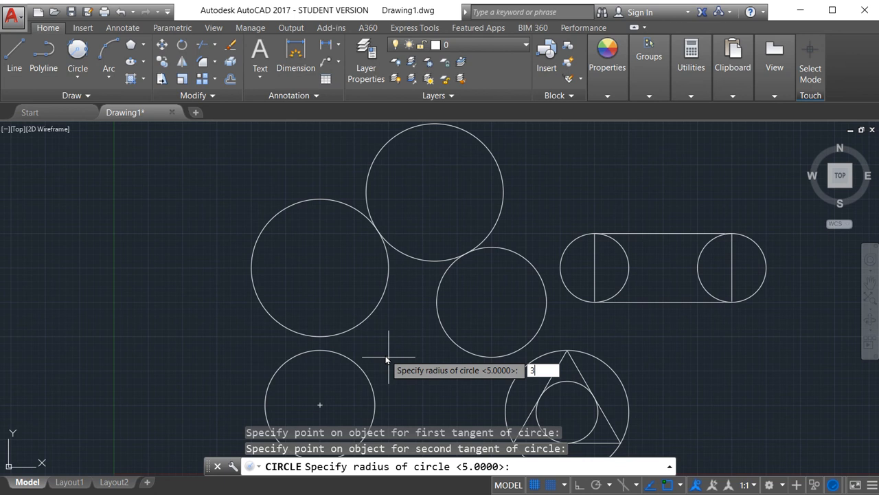
{"action": "key", "text": "Return"}
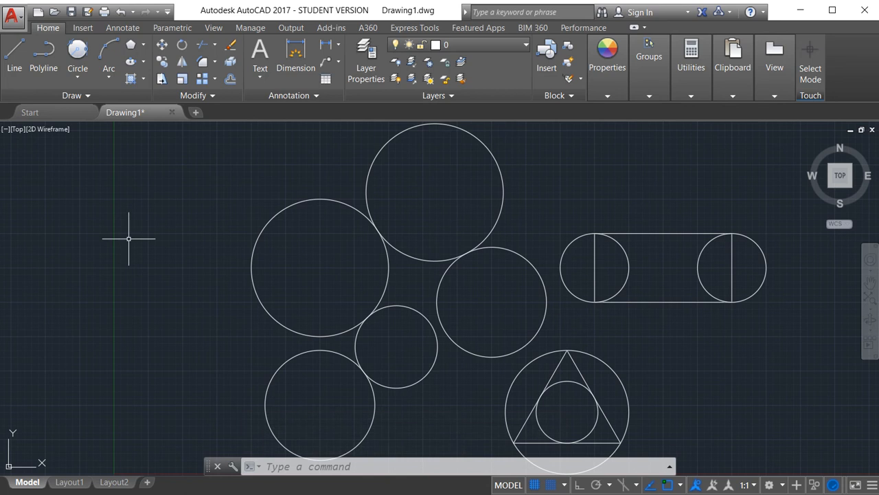
Draw a Tan, Tan, Tan circle tangent to the large upper circle, the middle circle and the slot's left circle.
{"action": "left_click", "coordinate": [80, 78]}
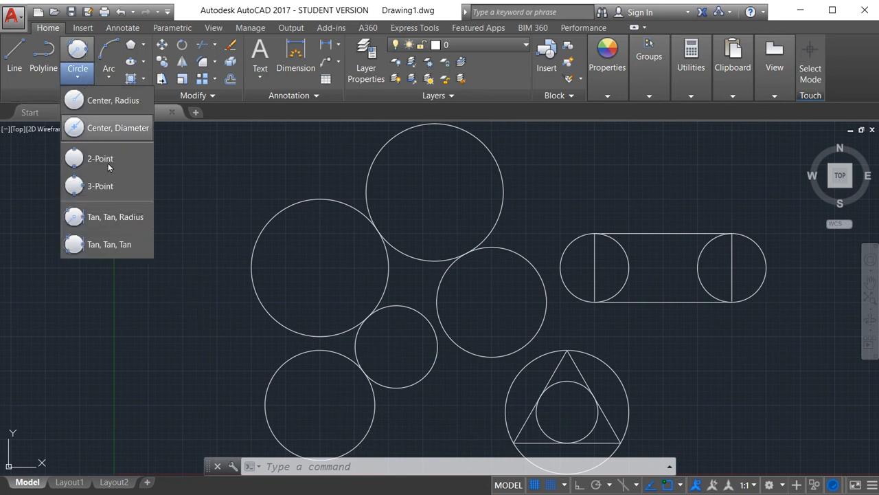
{"action": "left_click", "coordinate": [110, 245]}
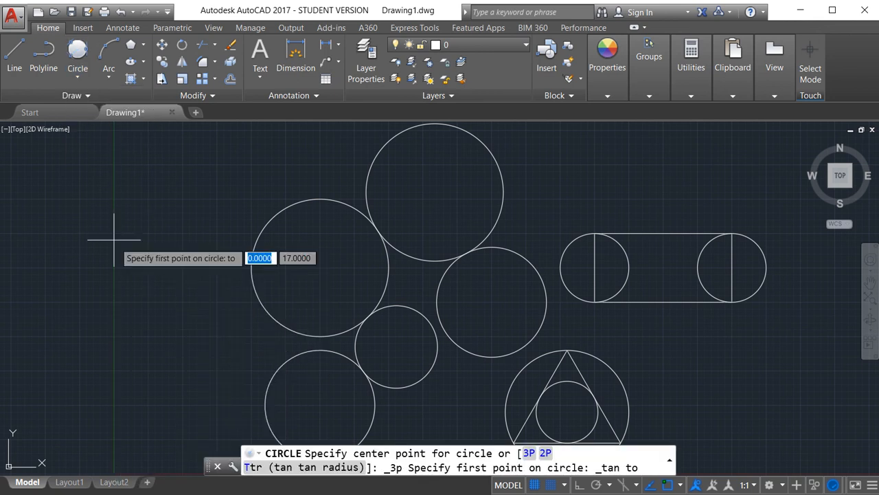
{"action": "left_click", "coordinate": [77, 71]}
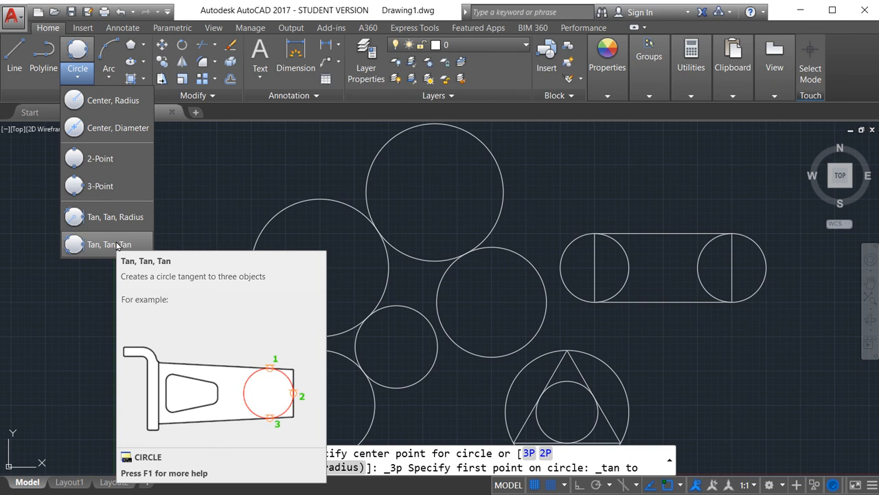
{"action": "left_click", "coordinate": [117, 245]}
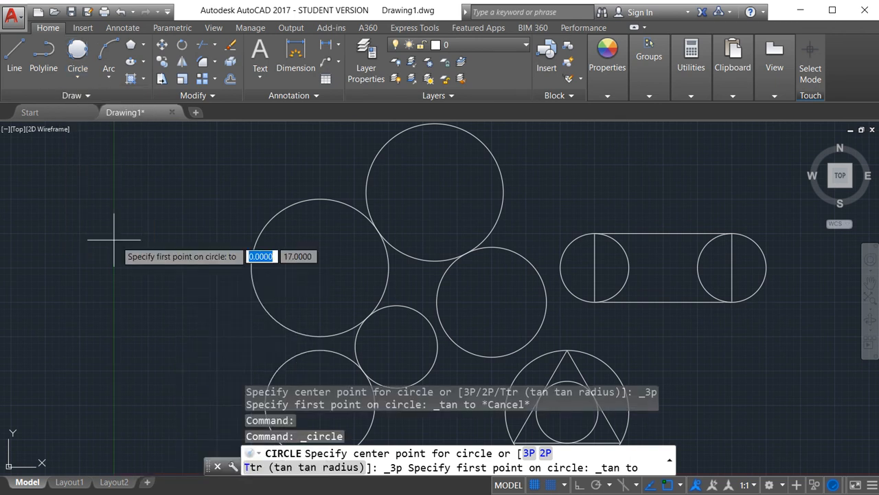
{"action": "left_click", "coordinate": [506, 187]}
{"action": "left_click", "coordinate": [520, 247]}
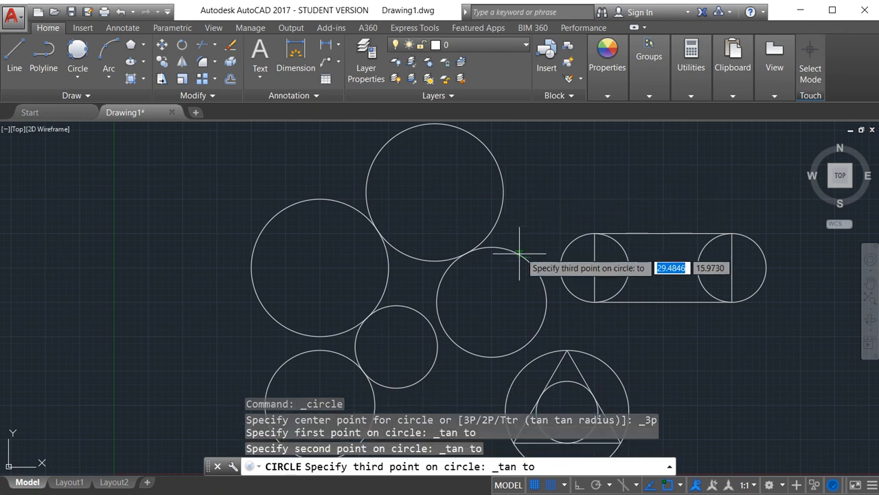
{"action": "left_click", "coordinate": [576, 242]}
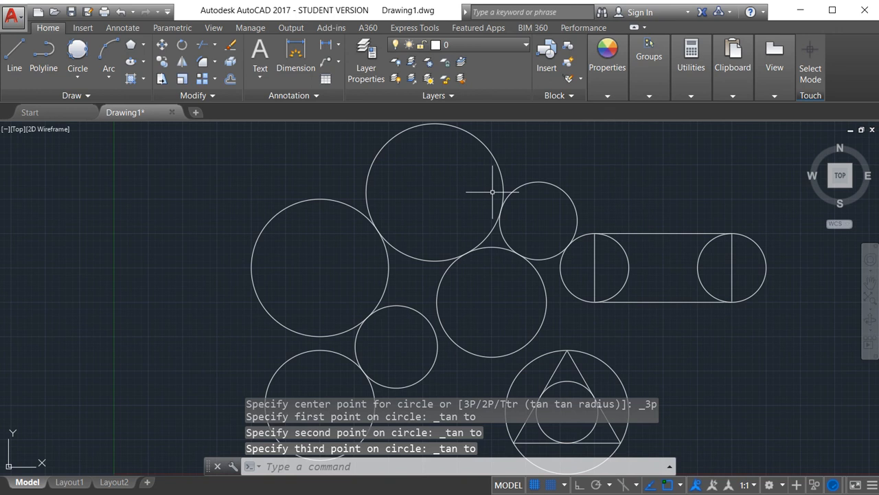
Draw a Tan, Tan, Tan circle inside the slot, tangent to its left circle, upper line and right circle.
{"action": "left_click", "coordinate": [90, 81]}
{"action": "left_click", "coordinate": [103, 244]}
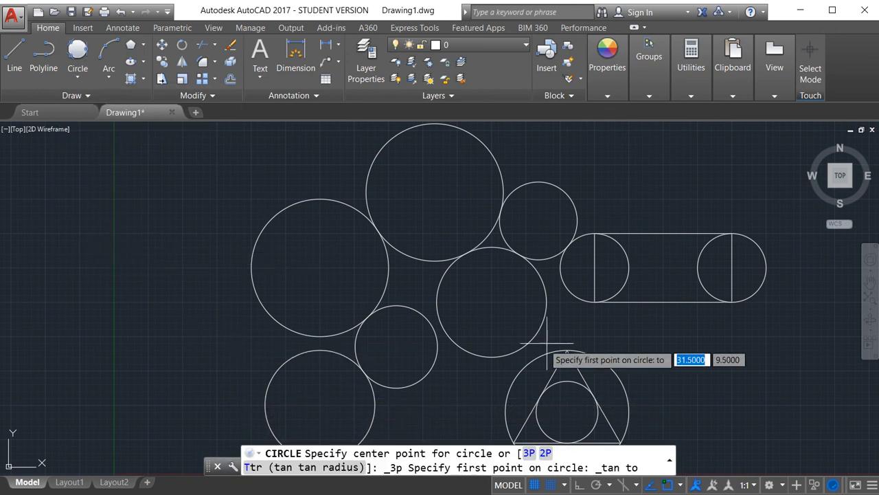
{"action": "left_click", "coordinate": [623, 267]}
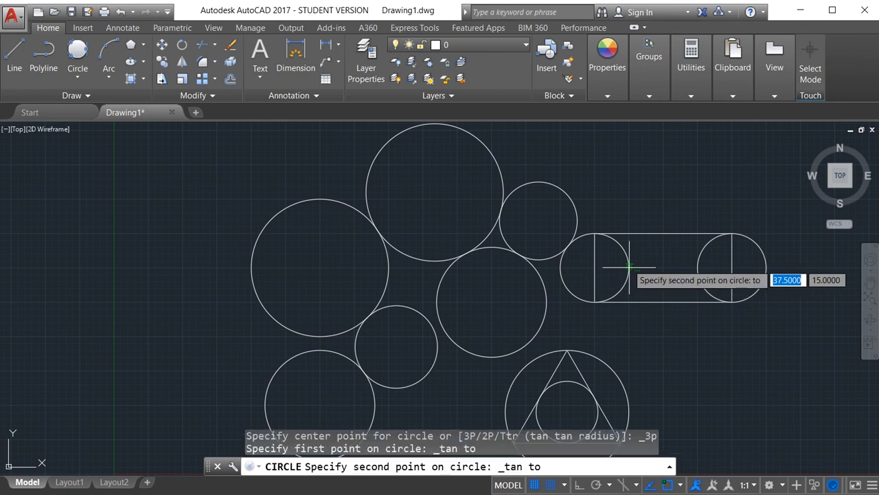
{"action": "left_click", "coordinate": [664, 233]}
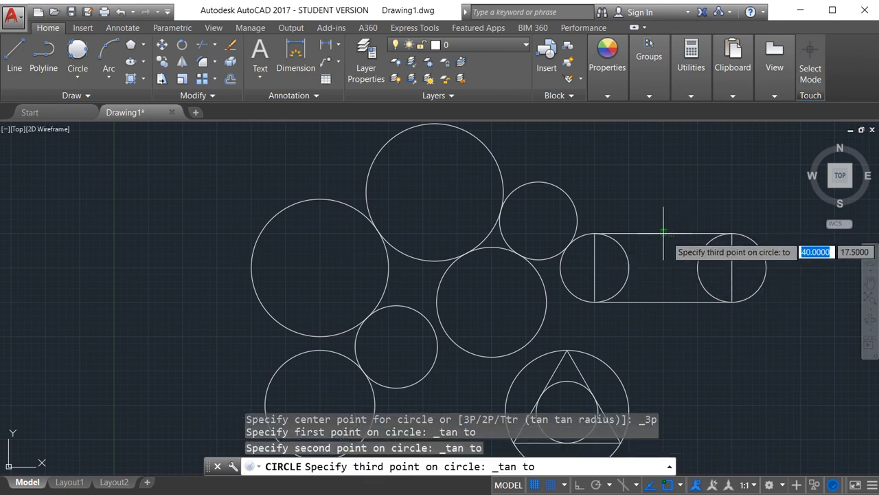
{"action": "left_click", "coordinate": [698, 270]}
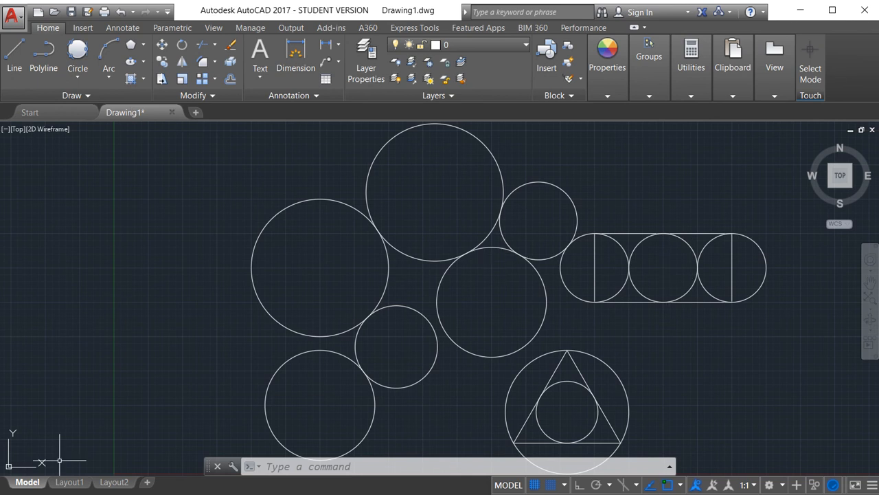
Remove the trial radius dimension from the large left circle and dimension its radius again outside its upper-left edge.
{"action": "left_click", "coordinate": [266, 222]}
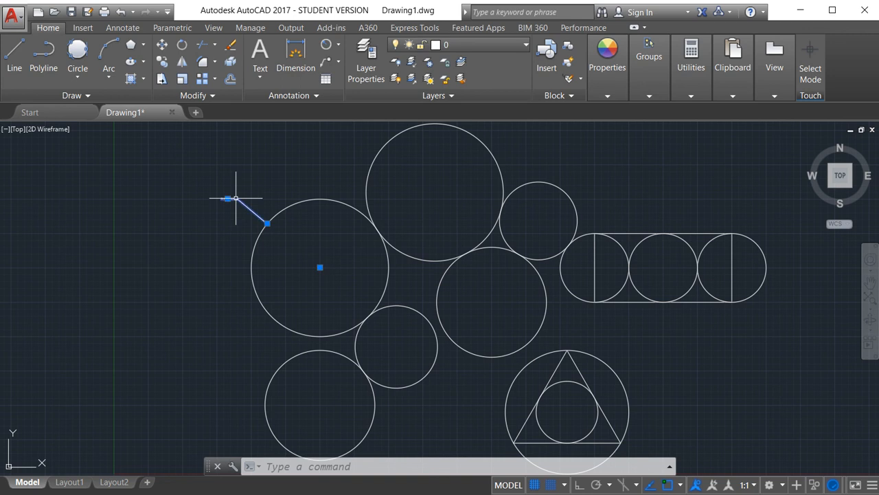
{"action": "key", "text": "Delete"}
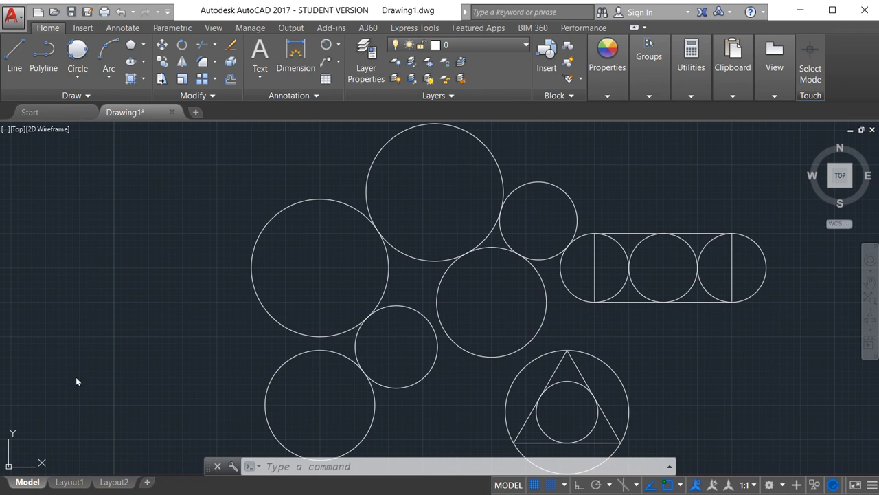
{"action": "left_click", "coordinate": [338, 46]}
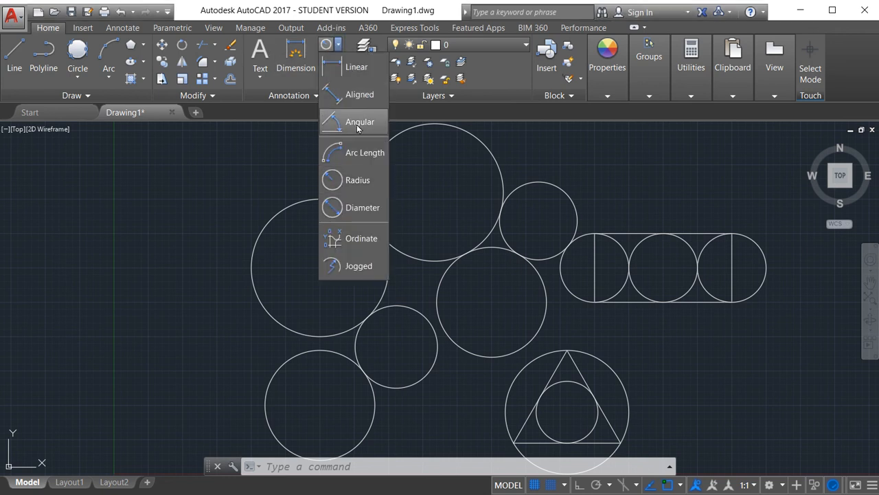
{"action": "left_click", "coordinate": [358, 180]}
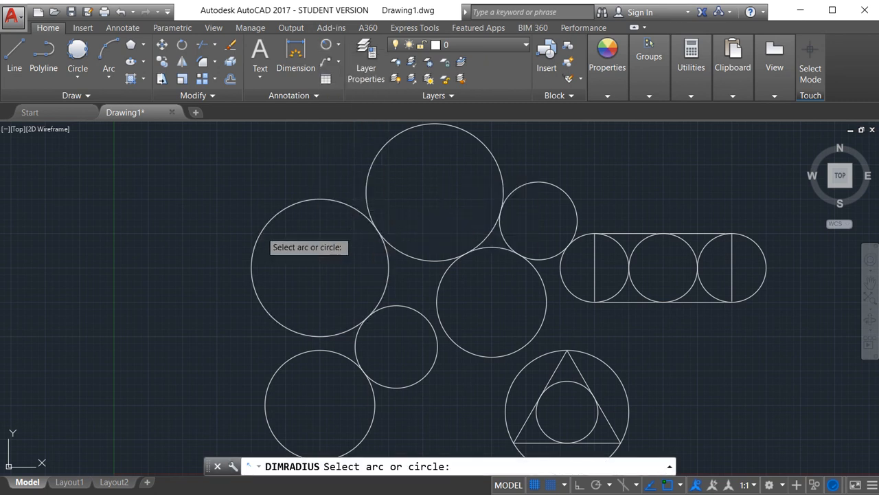
{"action": "left_click", "coordinate": [262, 236]}
{"action": "left_click", "coordinate": [227, 209]}
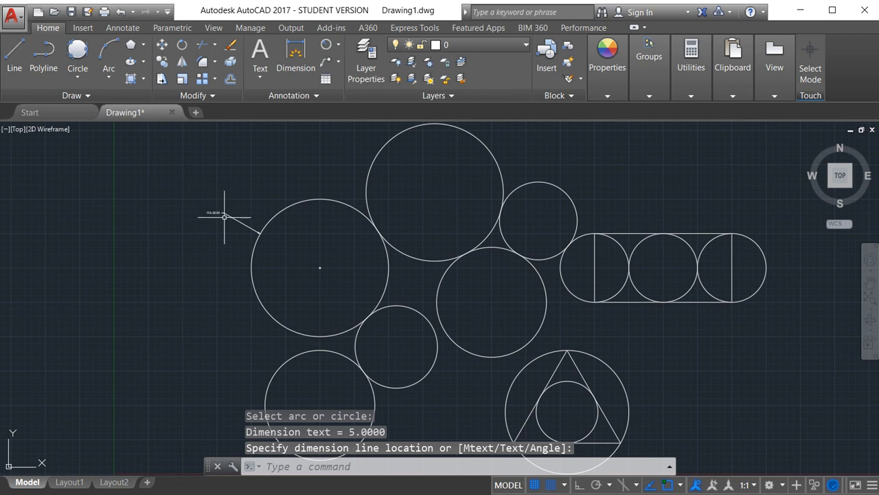
{"action": "left_click", "coordinate": [217, 221]}
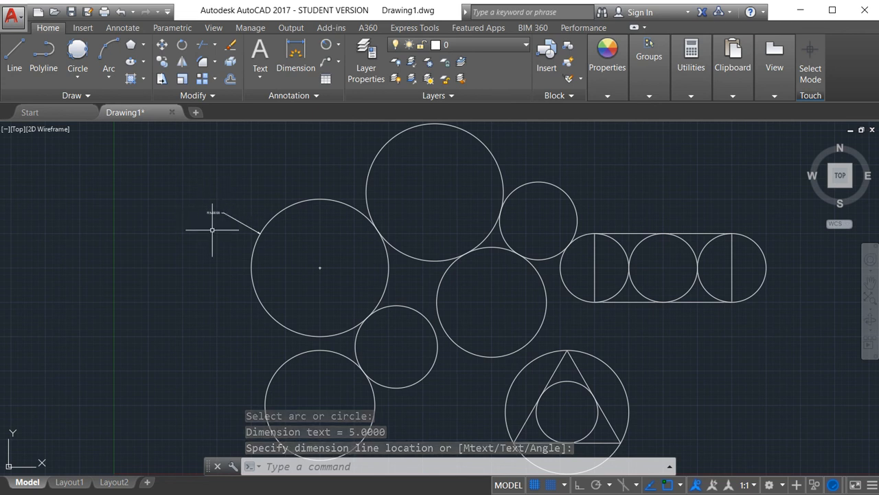
{"action": "left_click", "coordinate": [157, 273]}
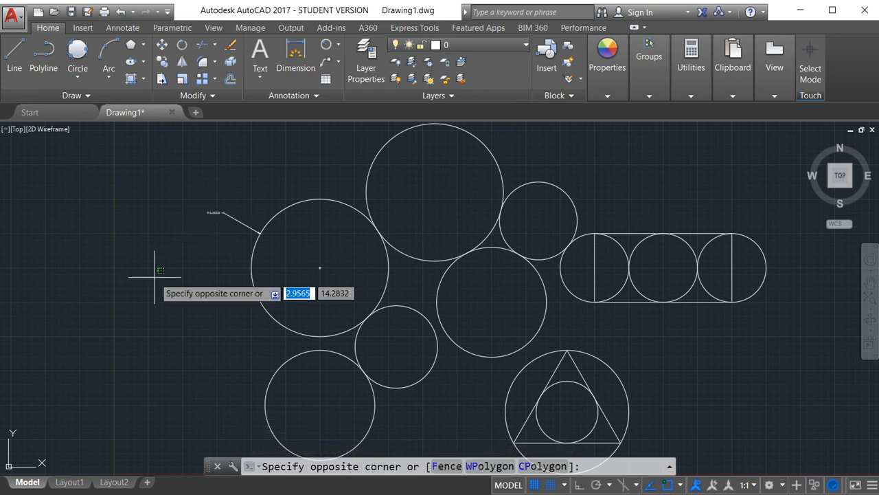
{"action": "key", "text": "Escape"}
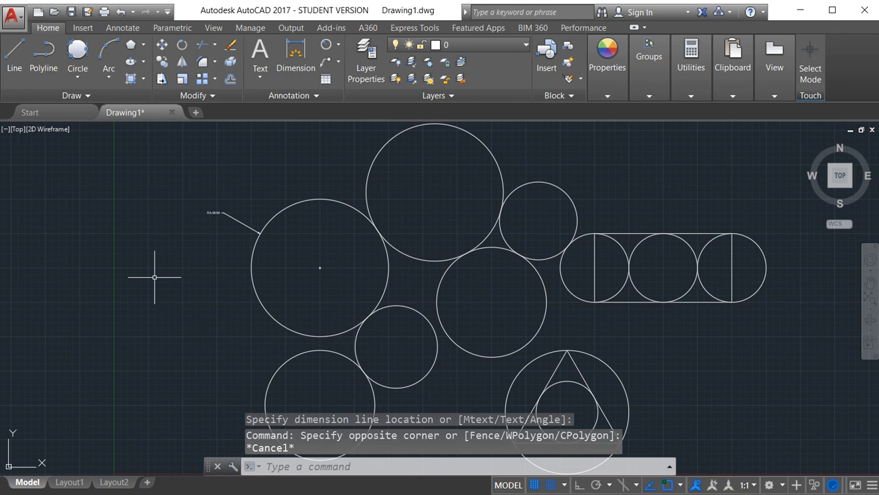
Set the overall scale of the Standard dimension style to 15.
{"action": "type", "text": "D"}
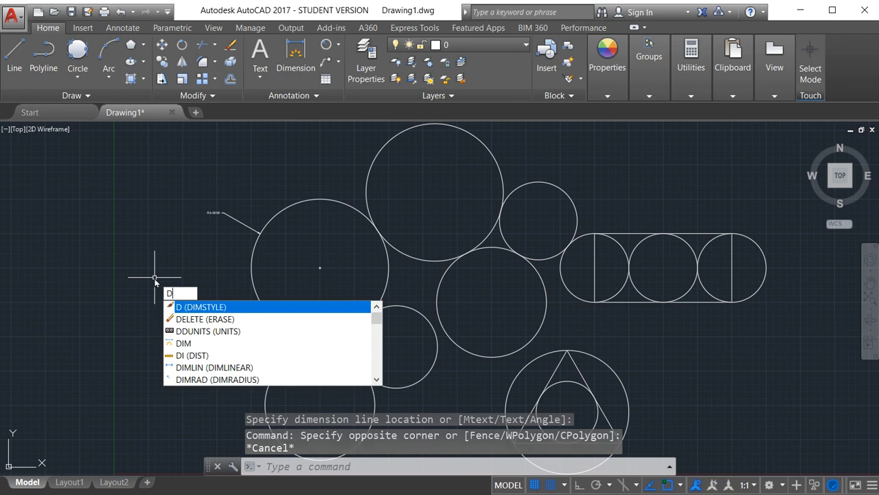
{"action": "key", "text": "Return"}
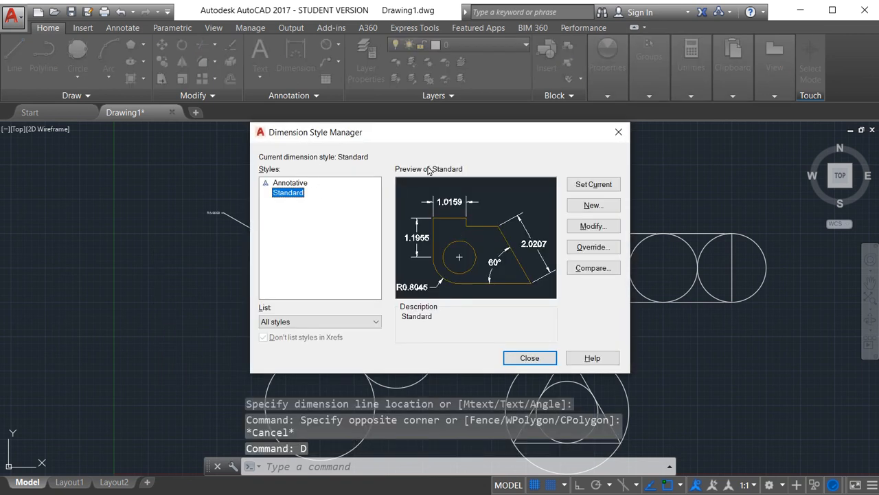
{"action": "left_click", "coordinate": [598, 227]}
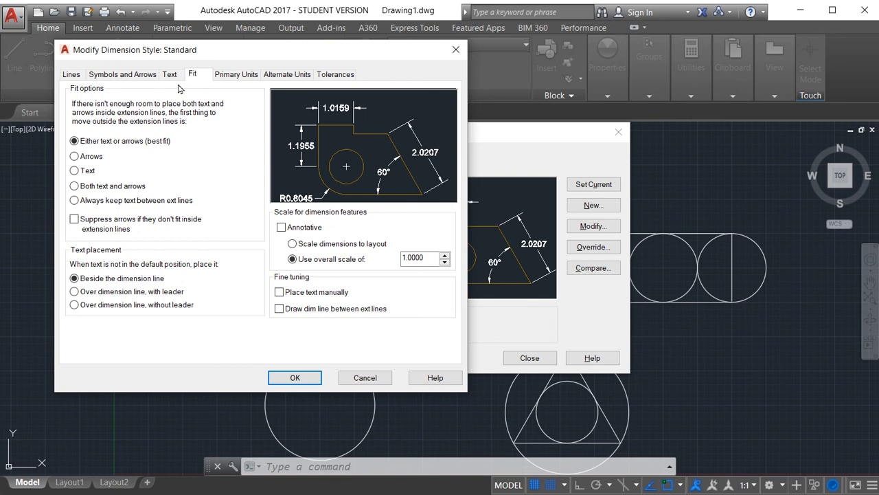
{"action": "left_click", "coordinate": [419, 258]}
{"action": "type", "text": "15"}
{"action": "left_click", "coordinate": [304, 378]}
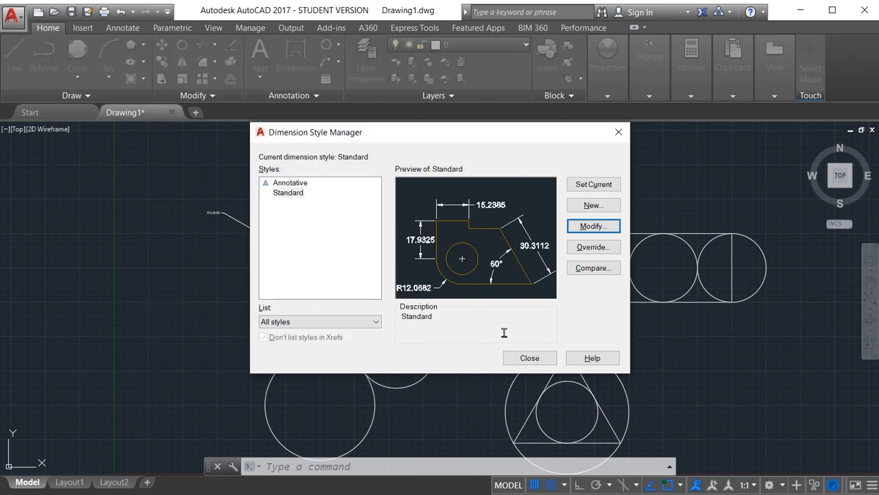
{"action": "left_click", "coordinate": [530, 357]}
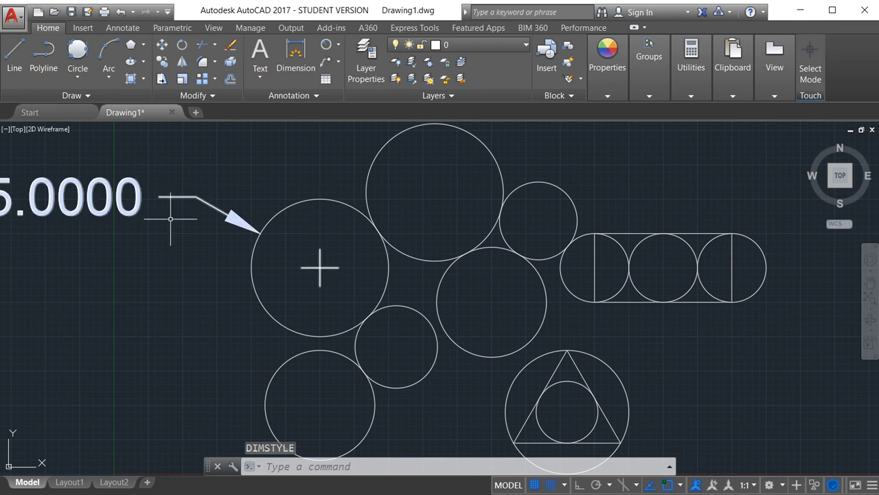
Set the overall scale of the Standard dimension style to 4 and its linear dimension precision to 0.
{"action": "type", "text": "d"}
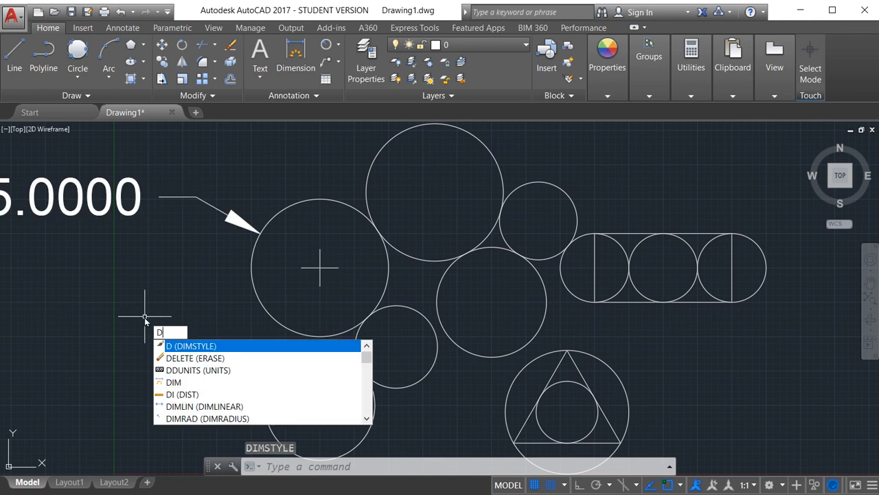
{"action": "key", "text": "Return"}
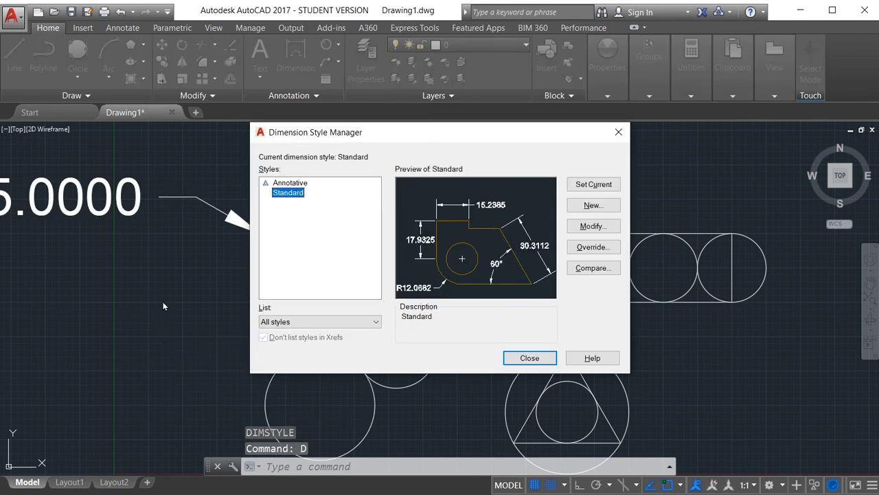
{"action": "left_click", "coordinate": [592, 226]}
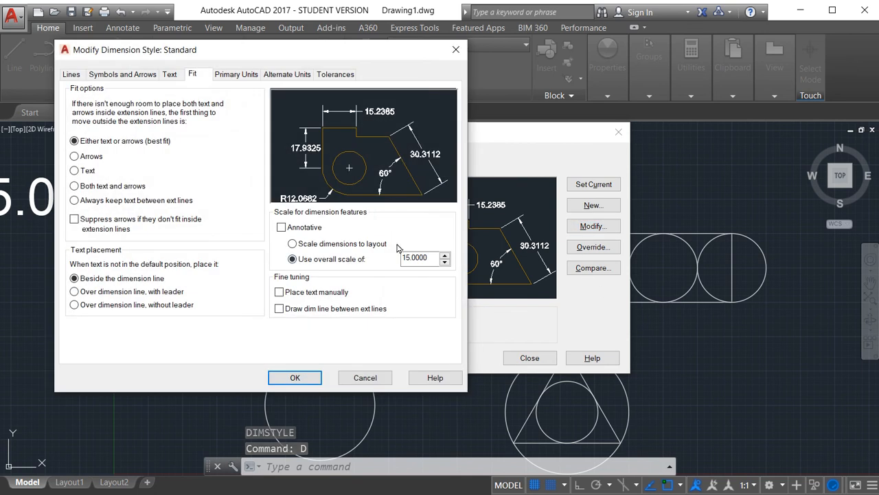
{"action": "double_click", "coordinate": [412, 258]}
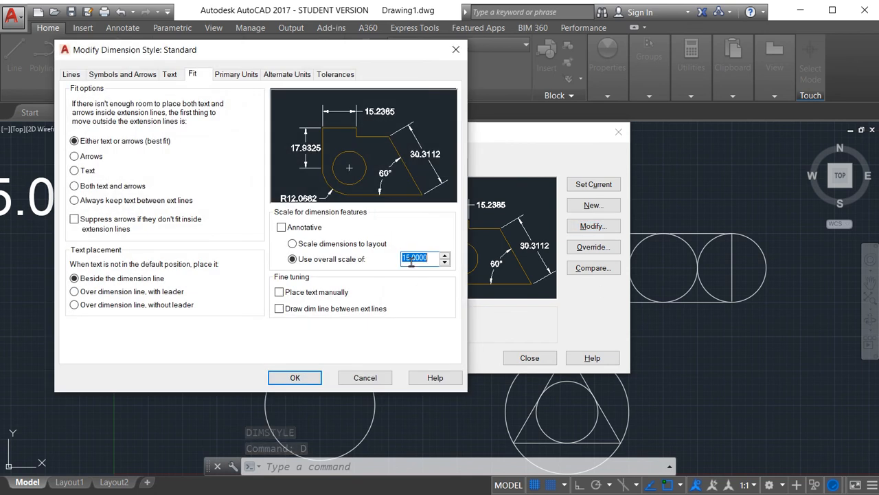
{"action": "type", "text": "4"}
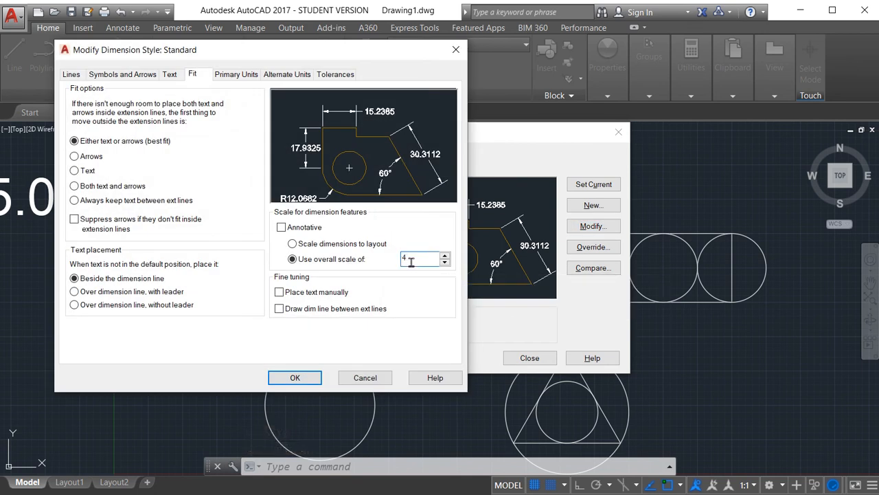
{"action": "left_click", "coordinate": [237, 76]}
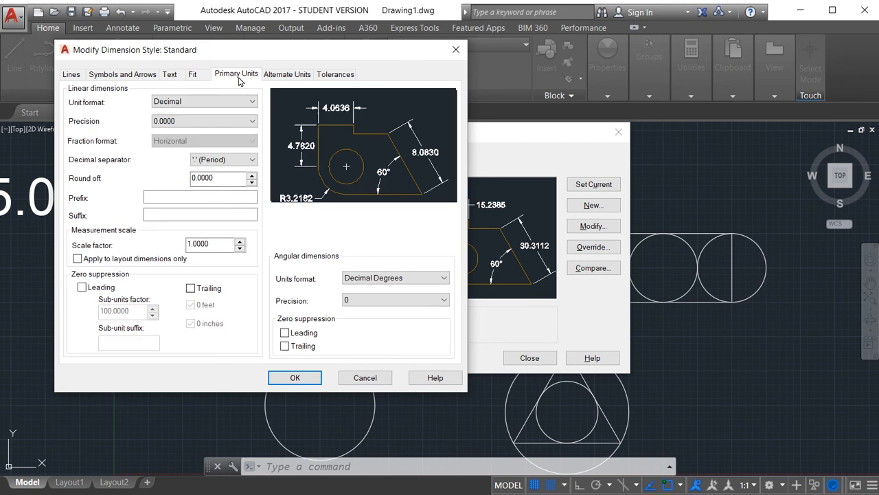
{"action": "left_click", "coordinate": [182, 122]}
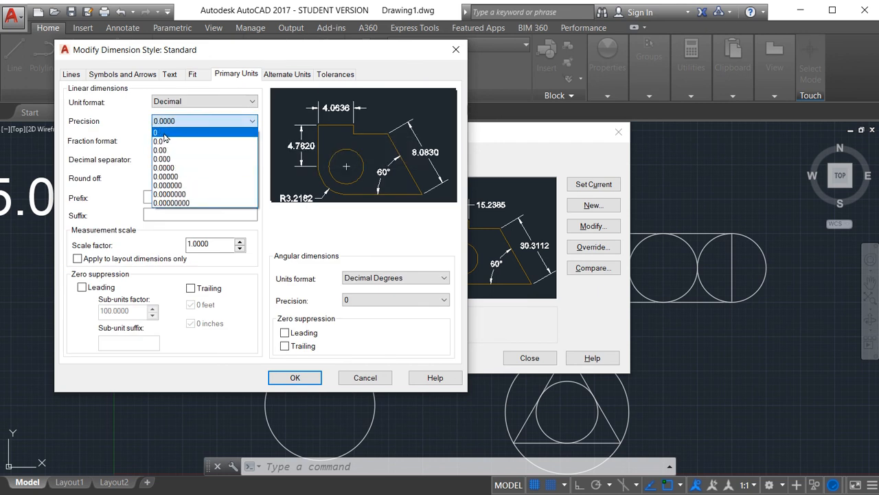
{"action": "left_click", "coordinate": [164, 135]}
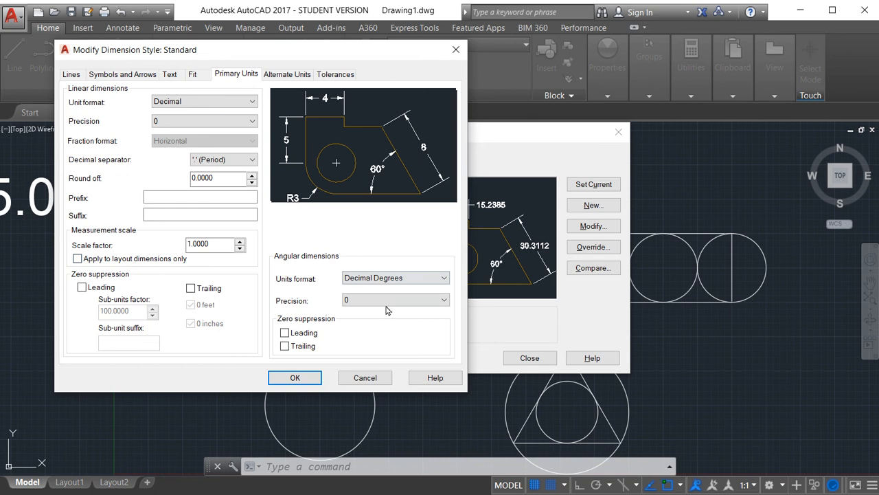
Set the Standard style's text alignment to ISO standard and its vertical text placement to Above, and apply the style changes.
{"action": "left_click", "coordinate": [170, 74]}
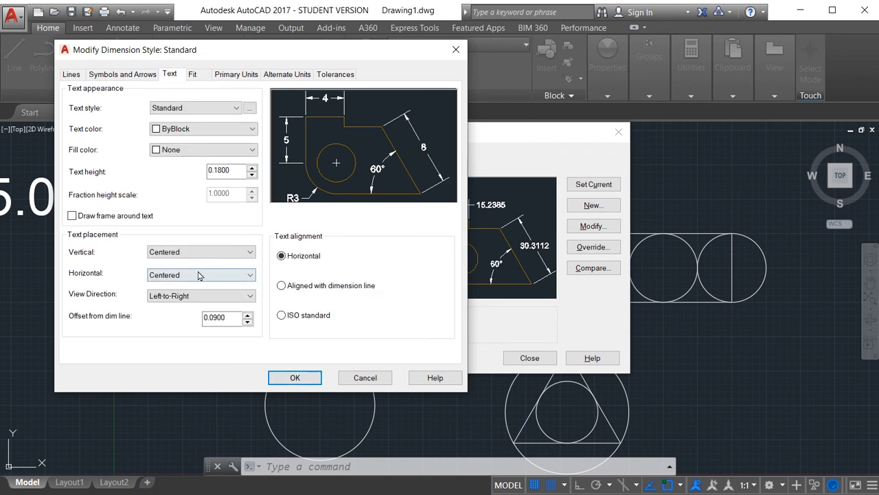
{"action": "left_click", "coordinate": [282, 316]}
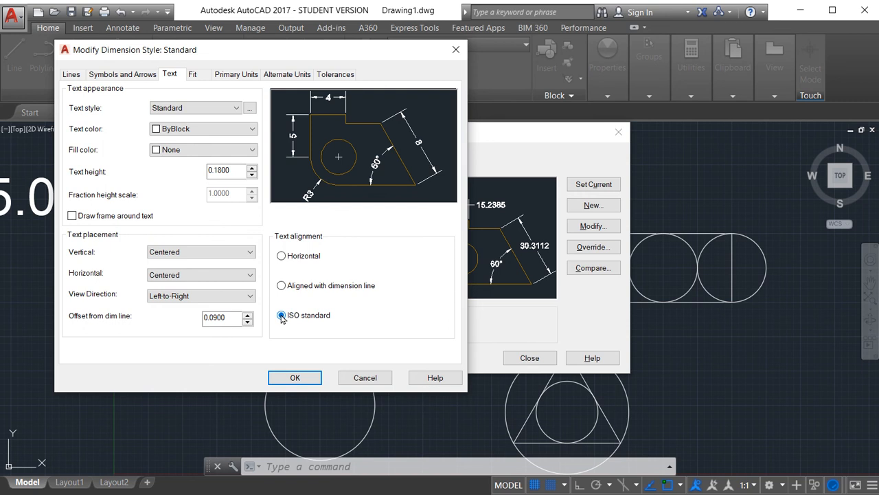
{"action": "left_click", "coordinate": [202, 253]}
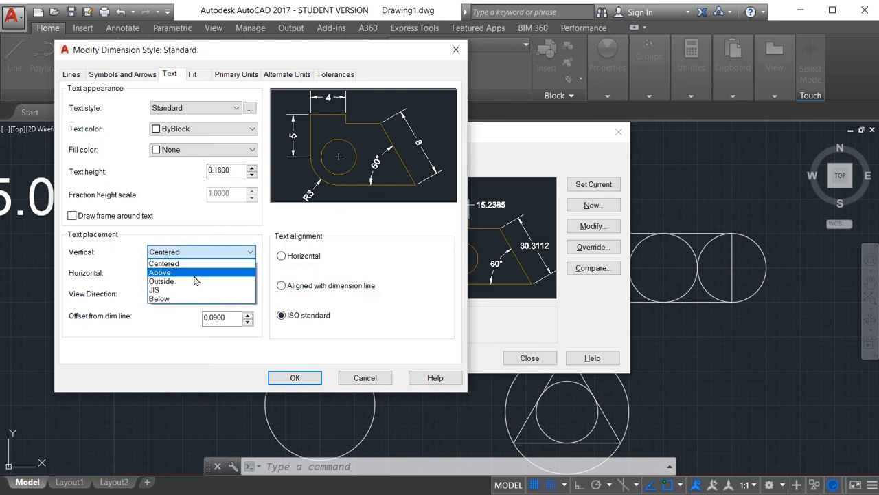
{"action": "left_click", "coordinate": [193, 275]}
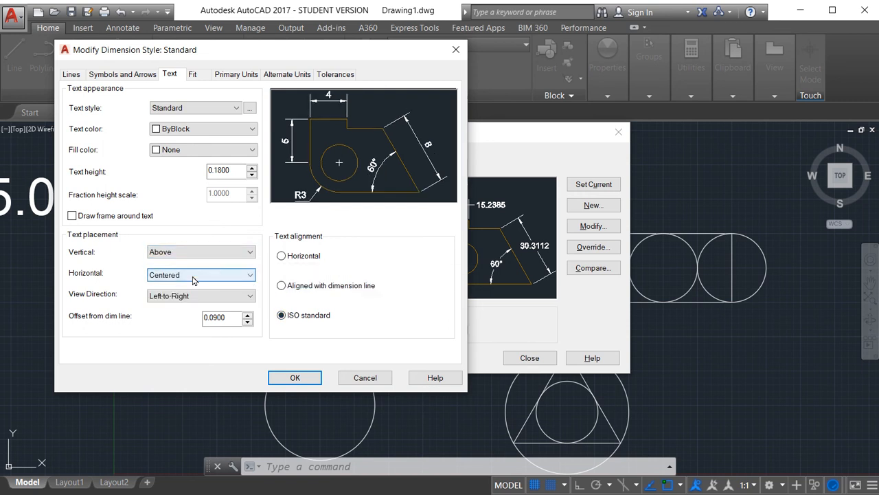
{"action": "left_click", "coordinate": [295, 378]}
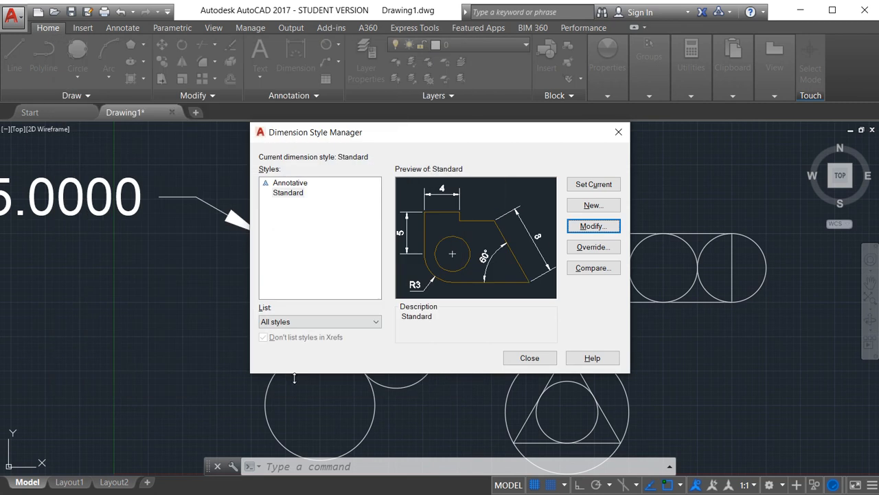
{"action": "left_click", "coordinate": [529, 358]}
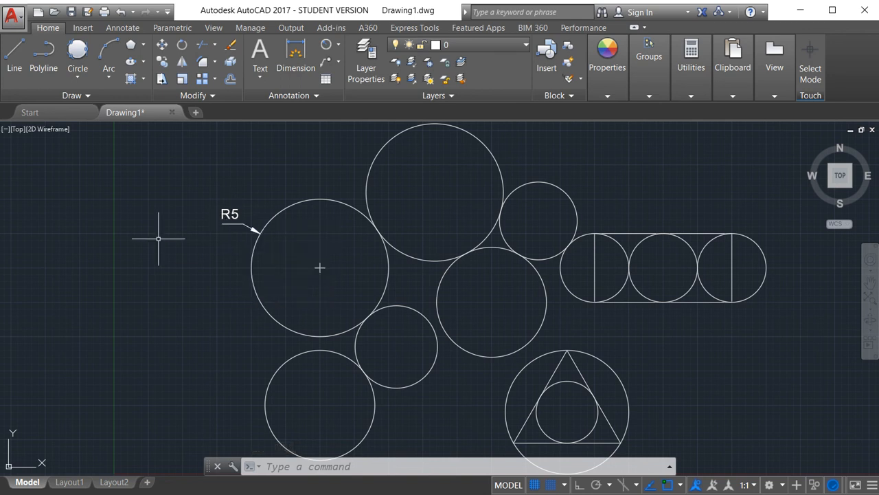
Reduce the overall scale of the Standard dimension style to 2 and apply it to the drawing.
{"action": "type", "text": "d"}
{"action": "key", "text": "Return"}
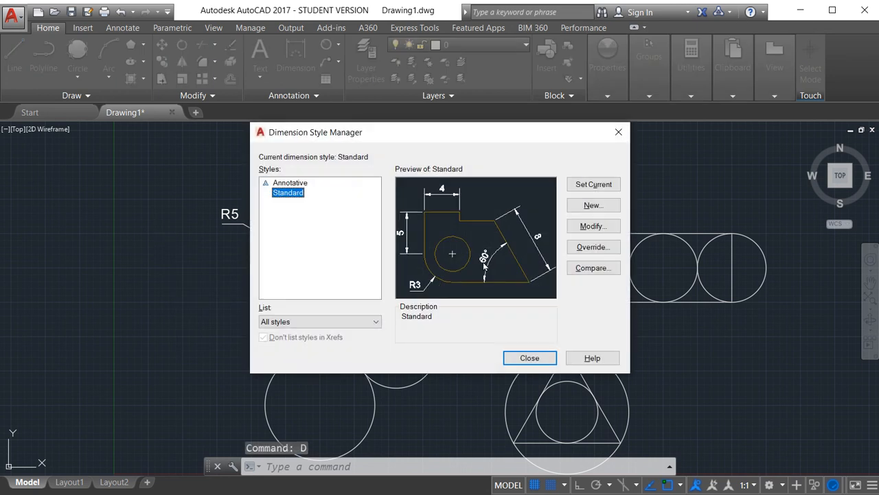
{"action": "left_click", "coordinate": [588, 229]}
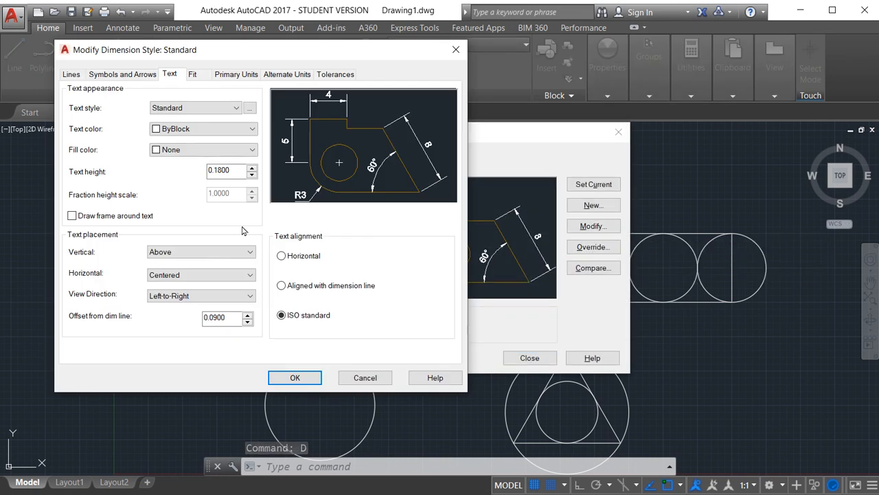
{"action": "left_click", "coordinate": [199, 76]}
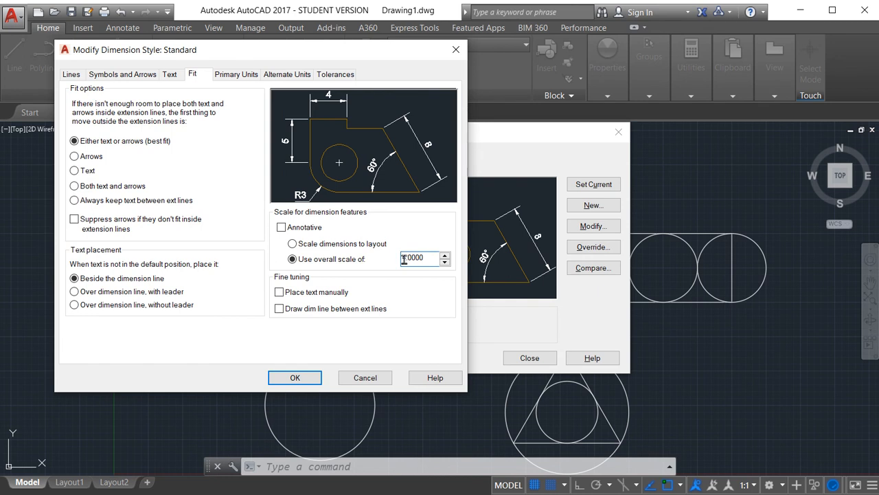
{"action": "key", "text": "Delete"}
{"action": "left_click", "coordinate": [300, 380]}
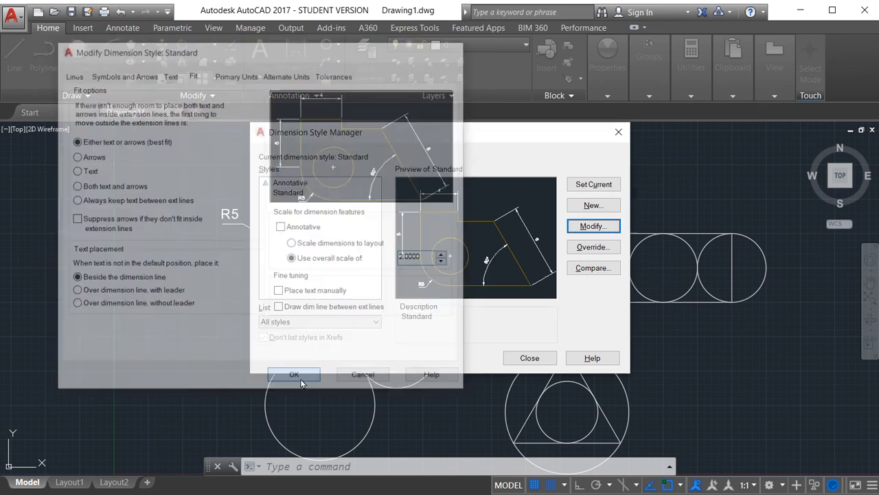
{"action": "left_click", "coordinate": [533, 362]}
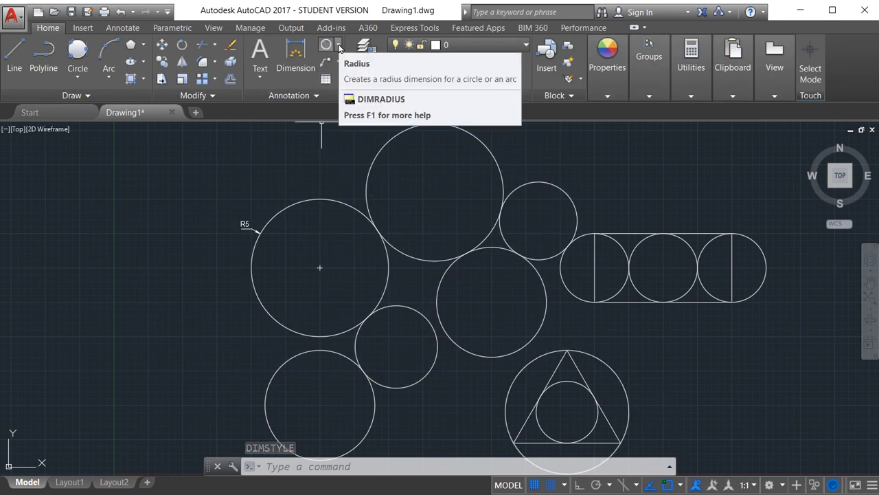
Add a linear dimension along the slot's upper line between its two end points, placed above the slot.
{"action": "left_click", "coordinate": [339, 45]}
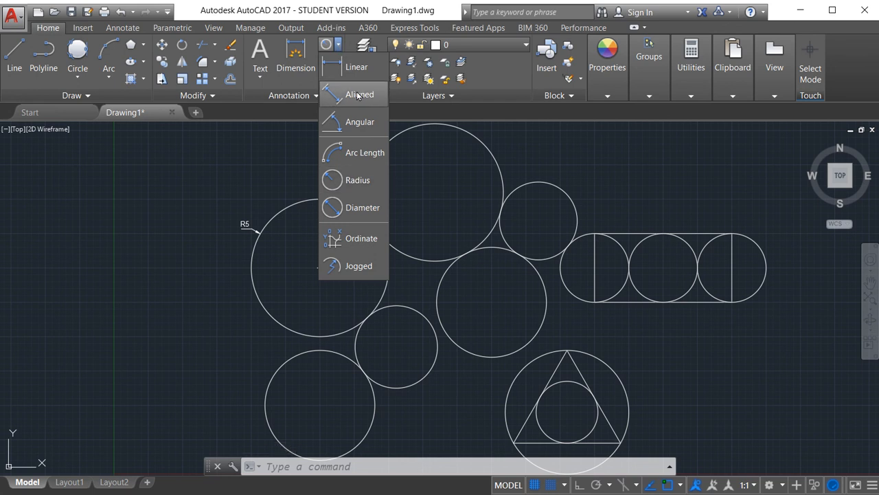
{"action": "left_click", "coordinate": [355, 67]}
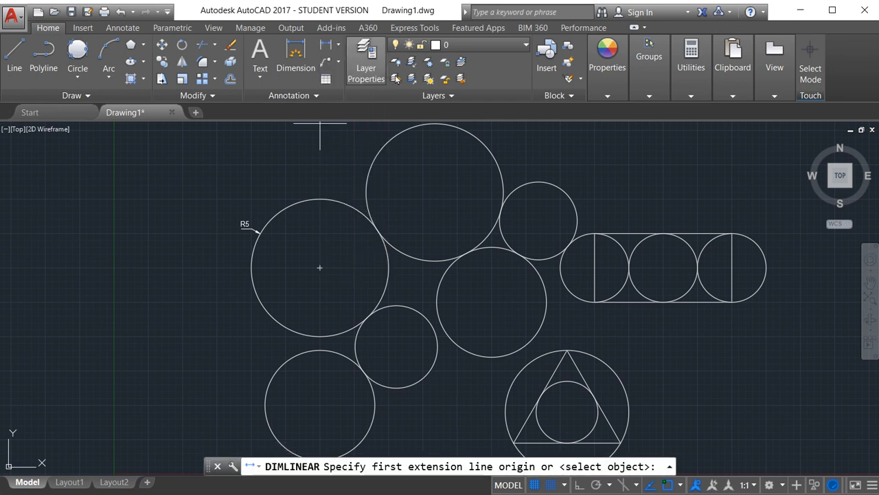
{"action": "left_click", "coordinate": [595, 233]}
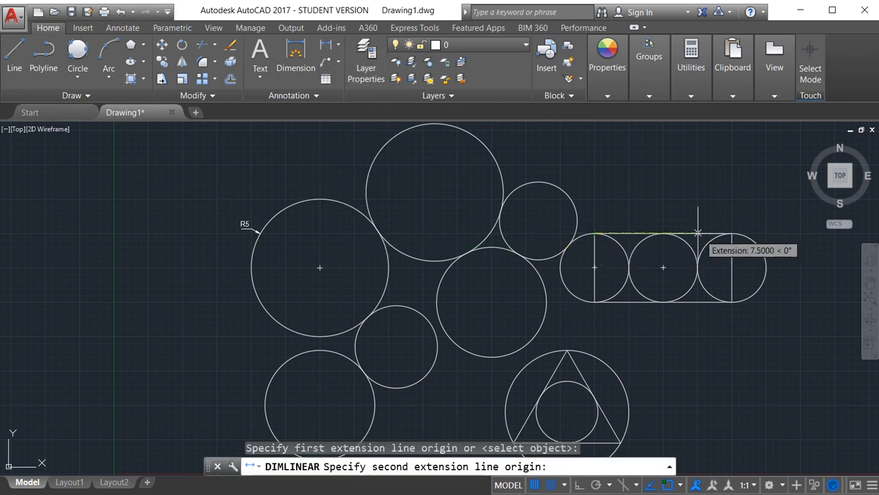
{"action": "left_click", "coordinate": [731, 233]}
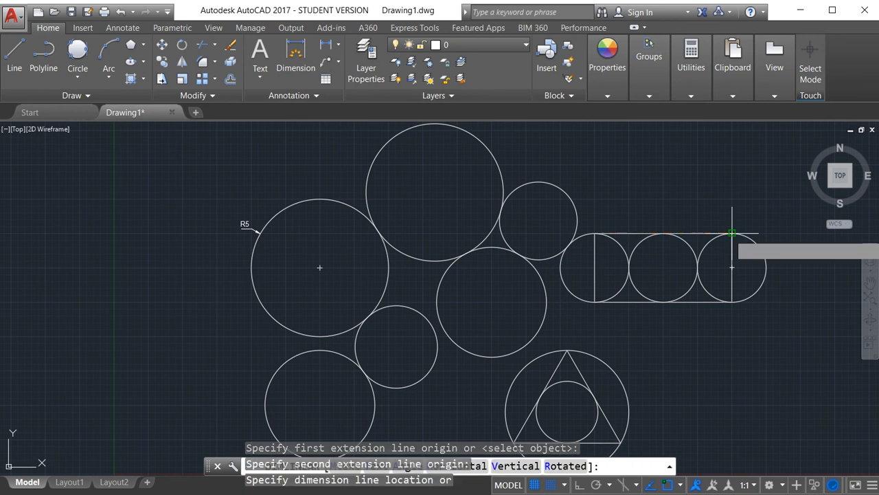
{"action": "left_click", "coordinate": [719, 184]}
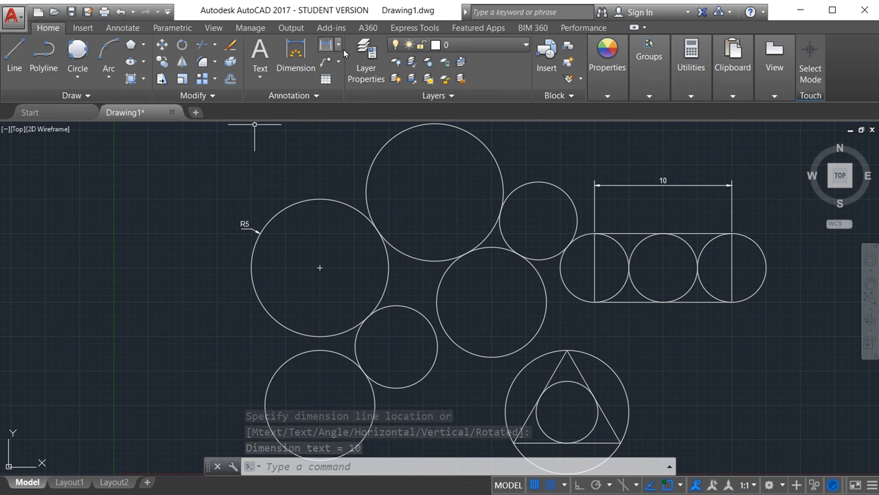
Add a radius dimension to the large upper circle, placed outside its upper-left edge.
{"action": "left_click", "coordinate": [338, 45]}
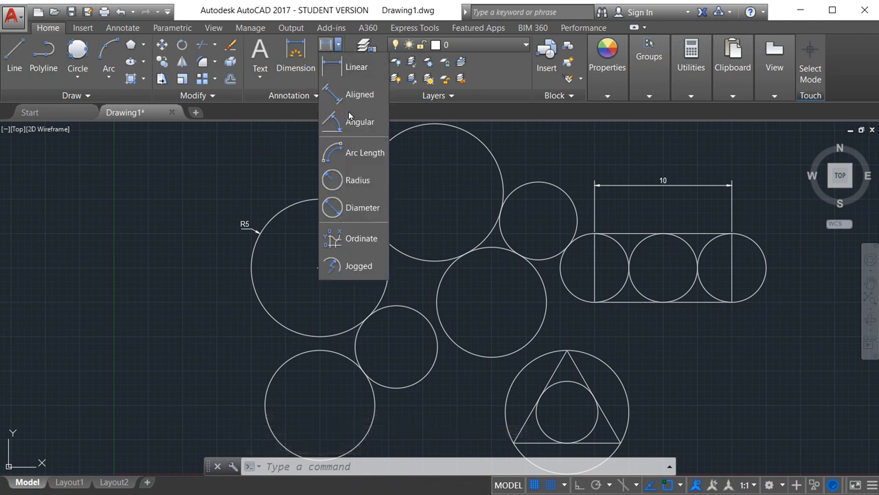
{"action": "left_click", "coordinate": [357, 181]}
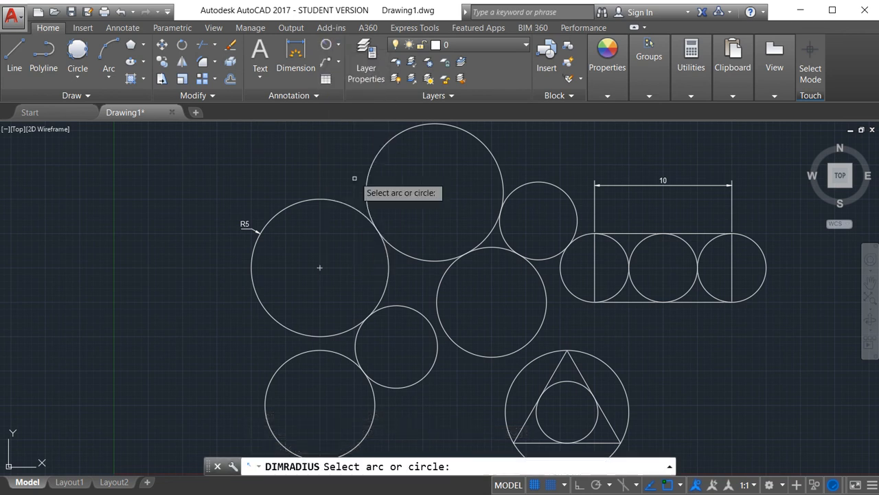
{"action": "left_click", "coordinate": [368, 178]}
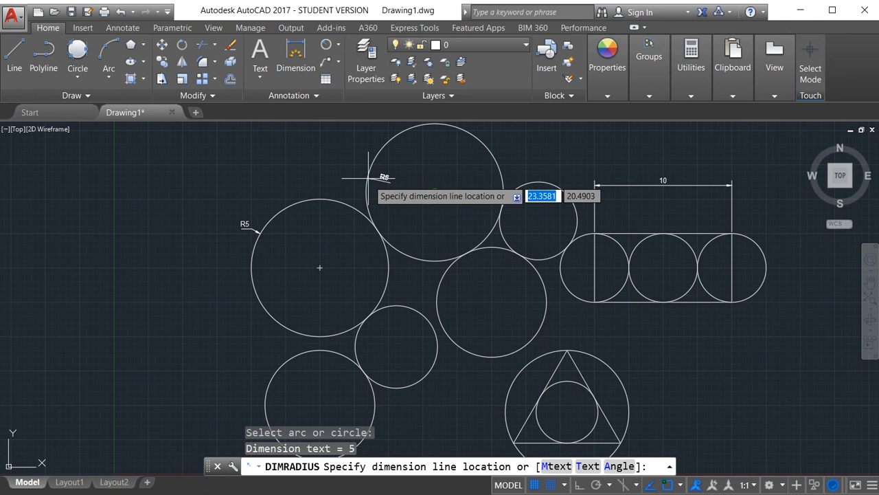
{"action": "left_click", "coordinate": [334, 156]}
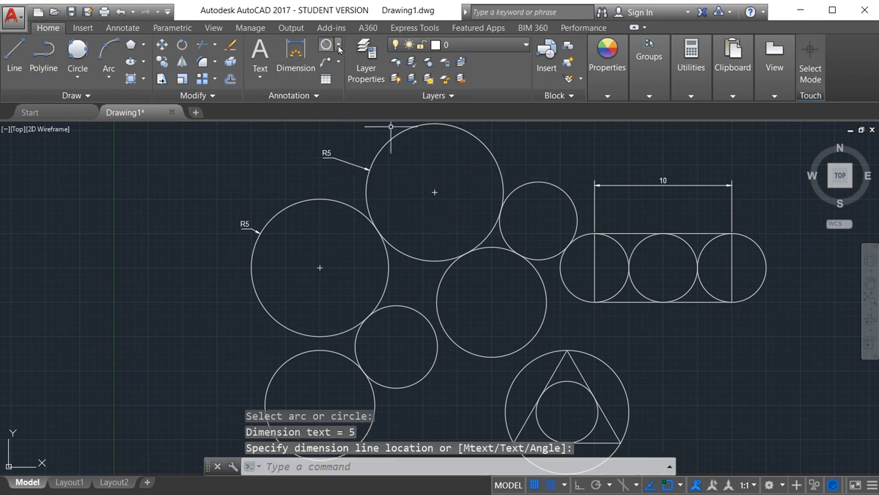
Add a diameter dimension to the middle circle below the large upper circle, with its text inside the circle.
{"action": "left_click", "coordinate": [338, 45]}
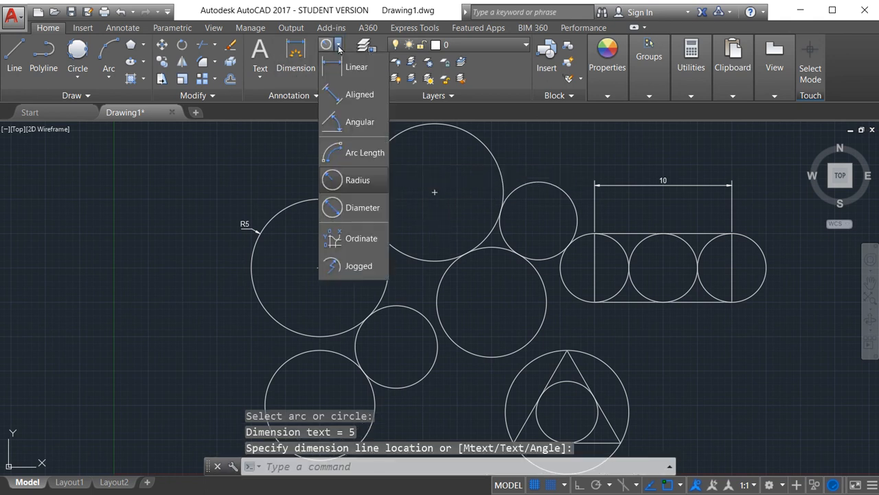
{"action": "left_click", "coordinate": [361, 208]}
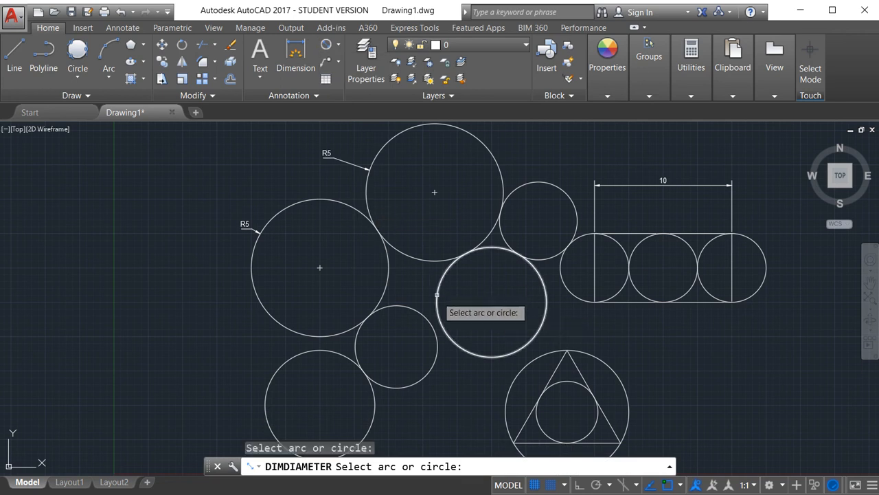
{"action": "left_click", "coordinate": [437, 295]}
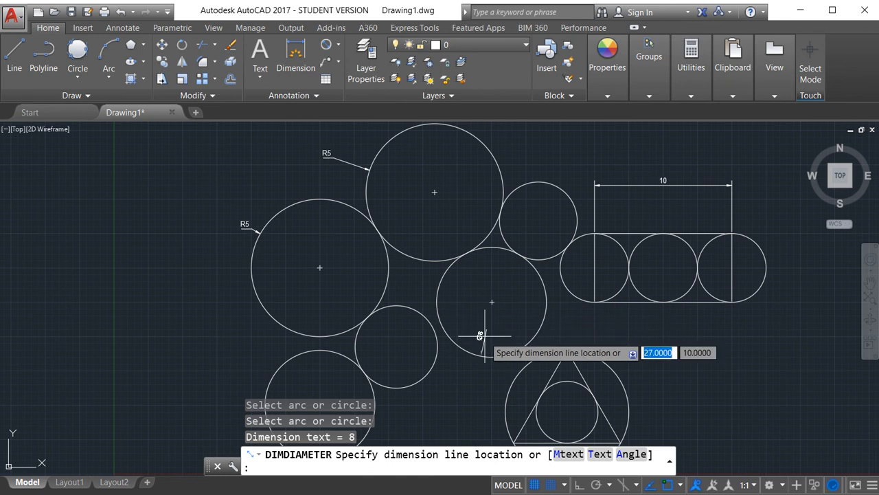
{"action": "left_click", "coordinate": [477, 308]}
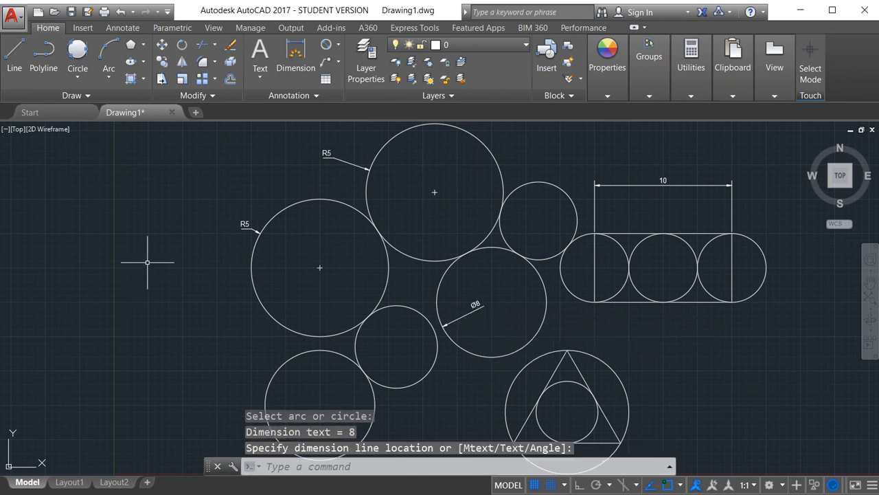
Open the Standard dimension style for modification and review its text, fit and primary units settings.
{"action": "type", "text": "D"}
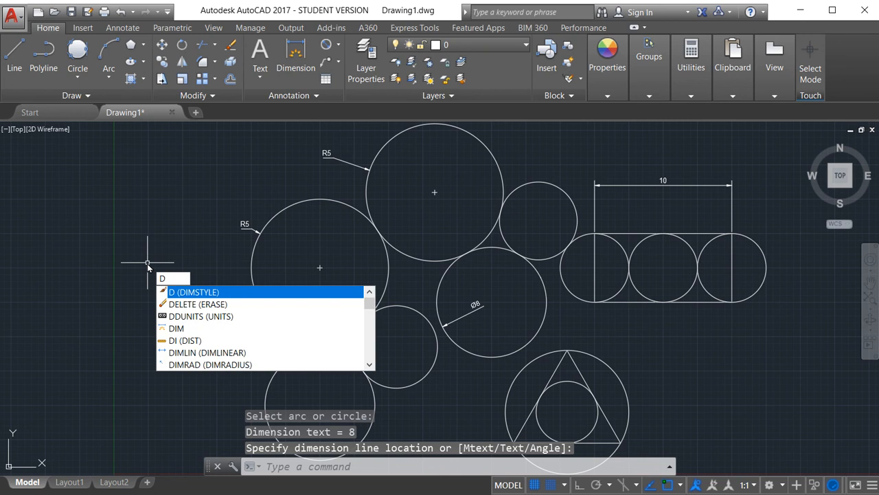
{"action": "key", "text": "Return"}
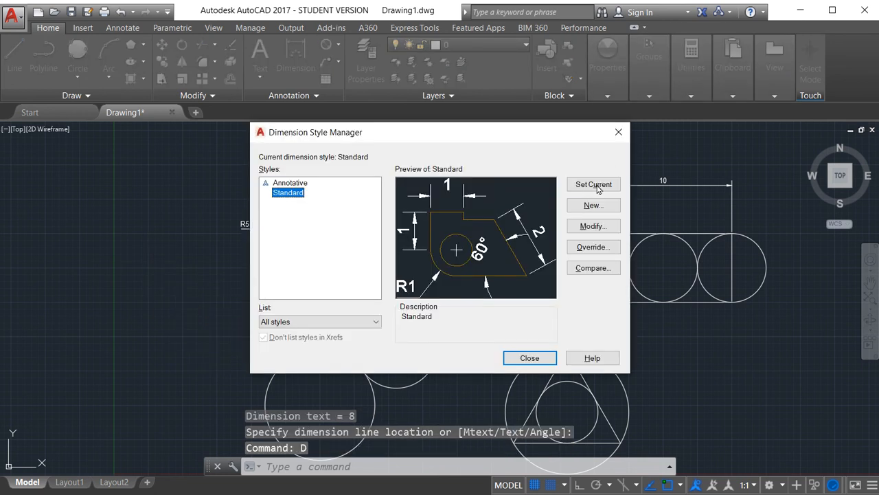
{"action": "left_click", "coordinate": [594, 228]}
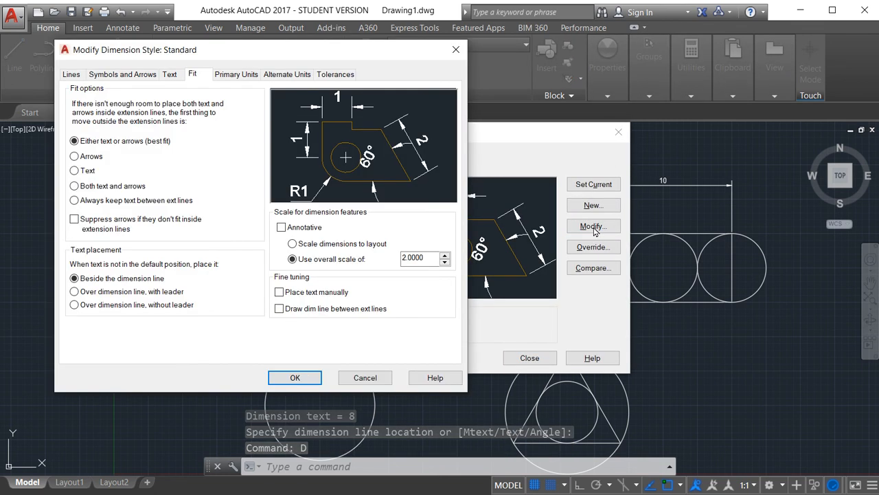
{"action": "left_click", "coordinate": [168, 76]}
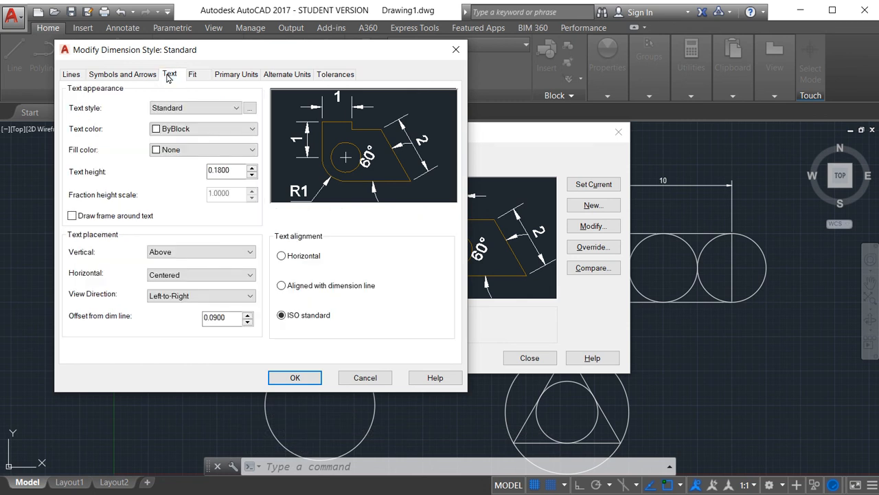
{"action": "left_click", "coordinate": [196, 110]}
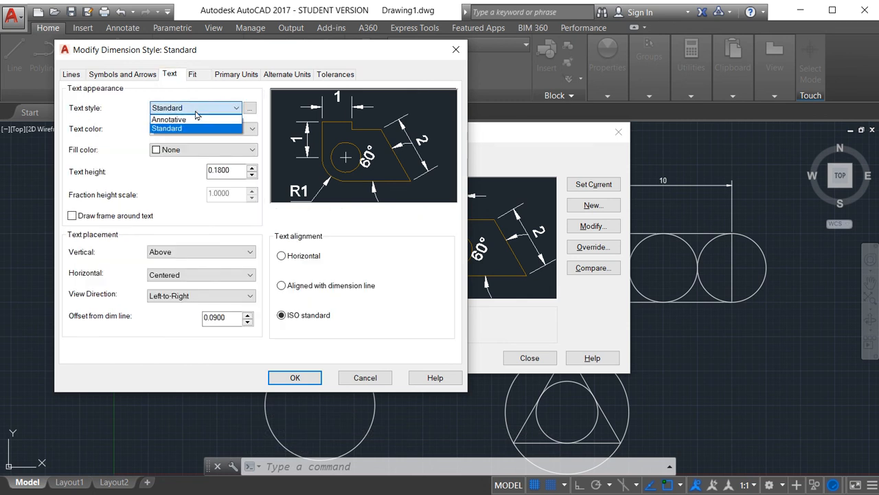
{"action": "left_click", "coordinate": [193, 110]}
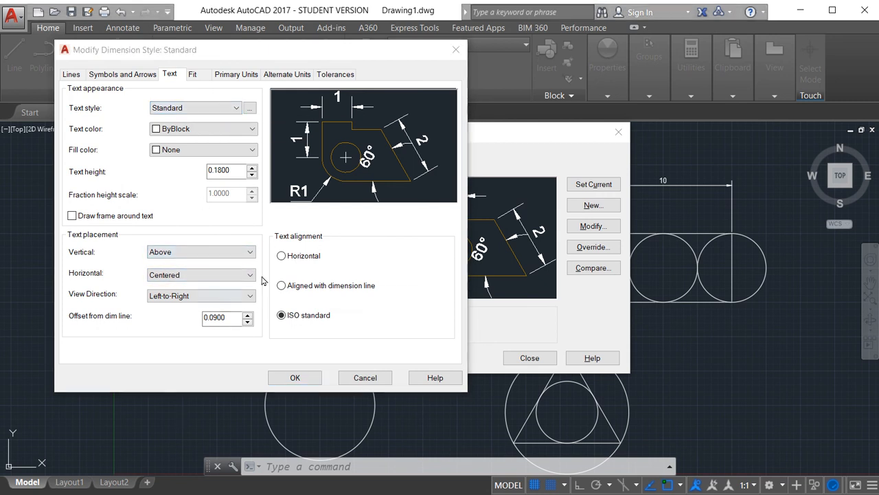
{"action": "left_click", "coordinate": [196, 75]}
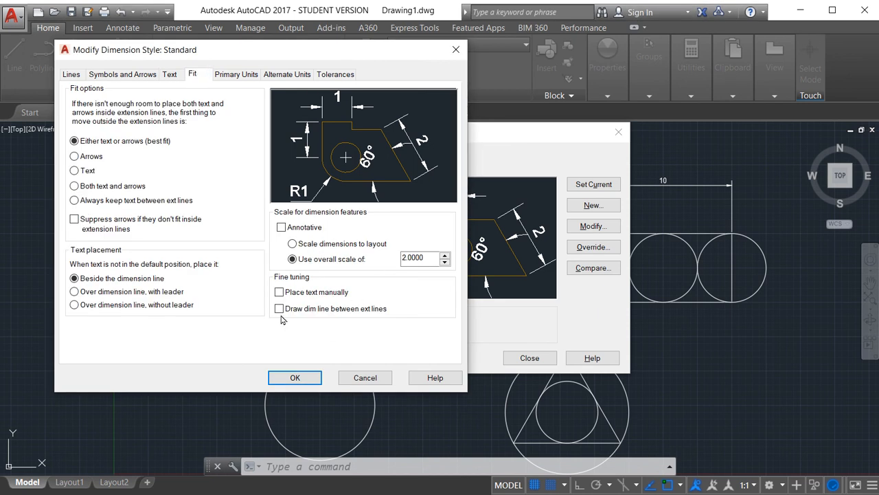
{"action": "left_click", "coordinate": [235, 77]}
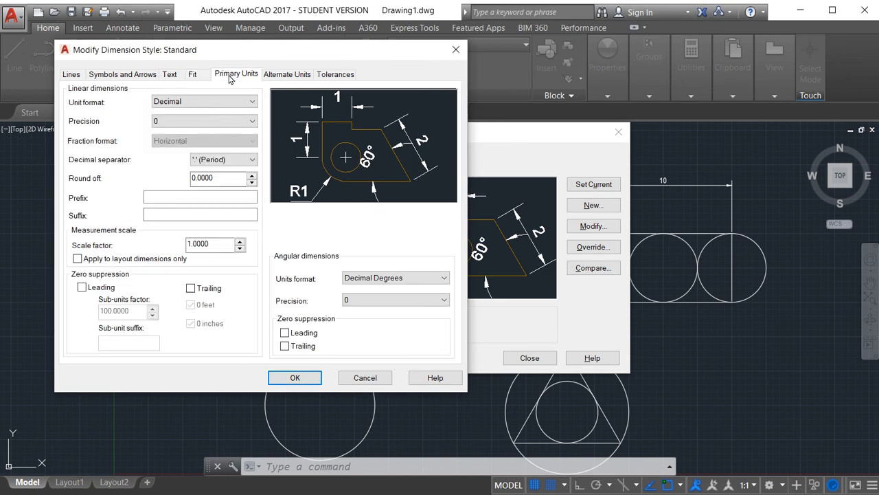
{"action": "left_click", "coordinate": [176, 76]}
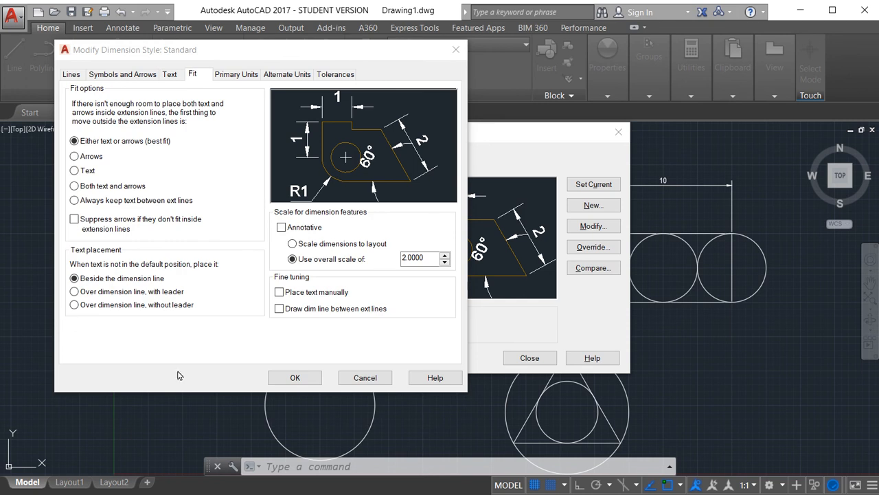
Enable drawing the dimension line between extension lines in the Standard dimension style and apply it to the drawing.
{"action": "left_click", "coordinate": [279, 310]}
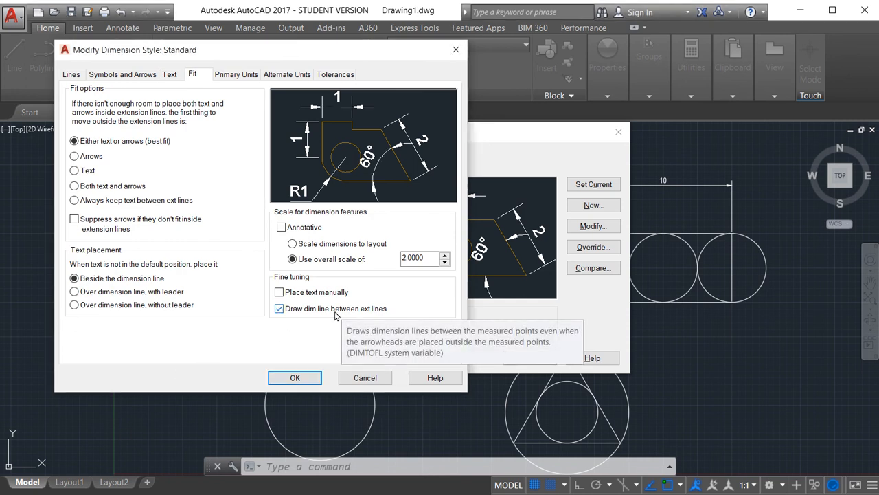
{"action": "left_click", "coordinate": [279, 310]}
{"action": "left_click", "coordinate": [279, 310]}
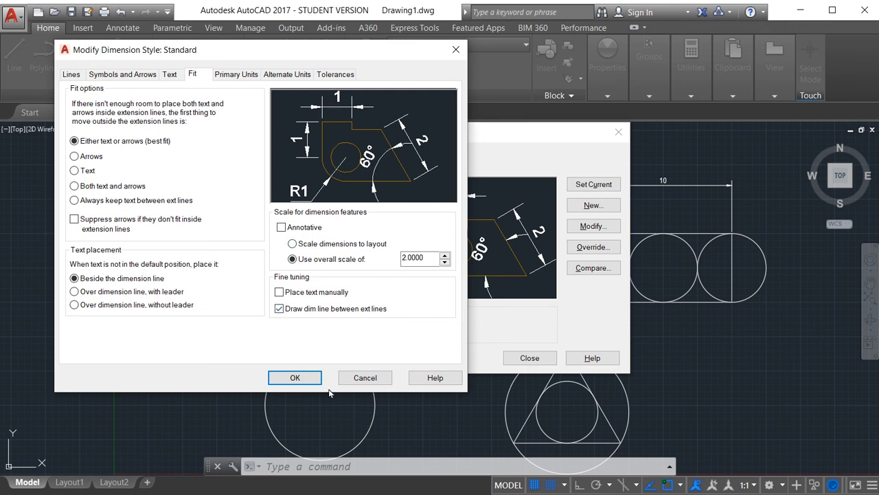
{"action": "left_click", "coordinate": [296, 378]}
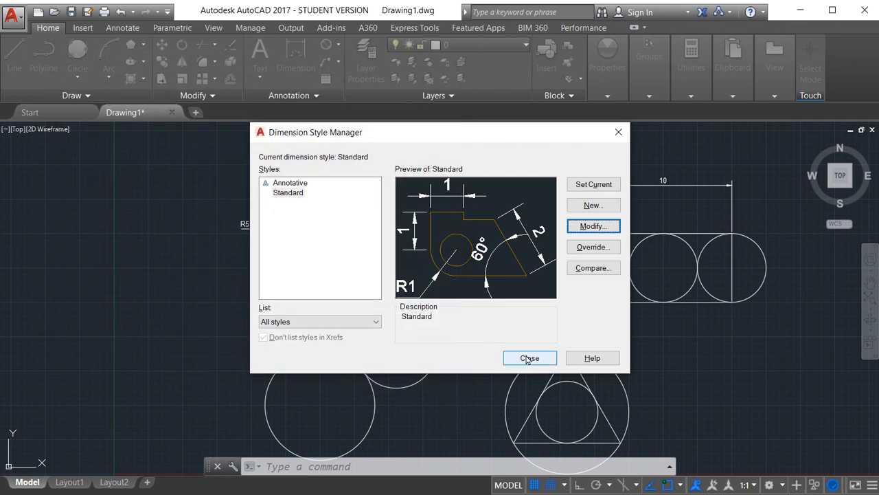
{"action": "left_click", "coordinate": [529, 358]}
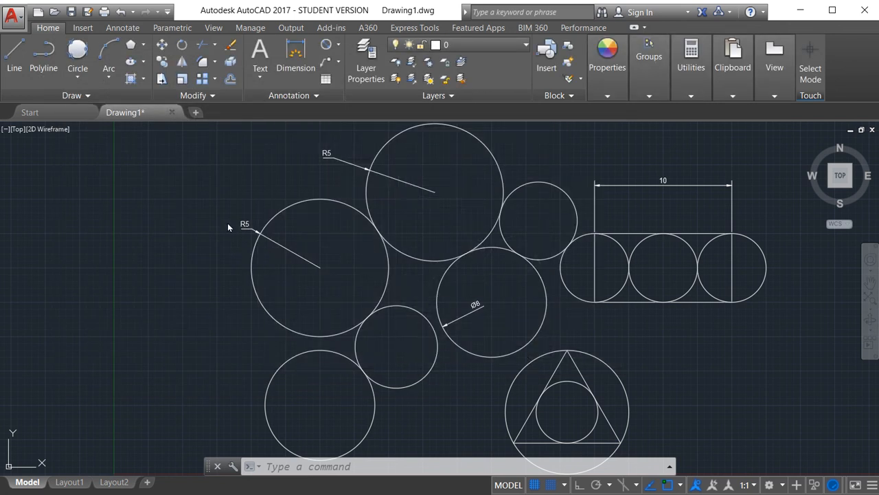